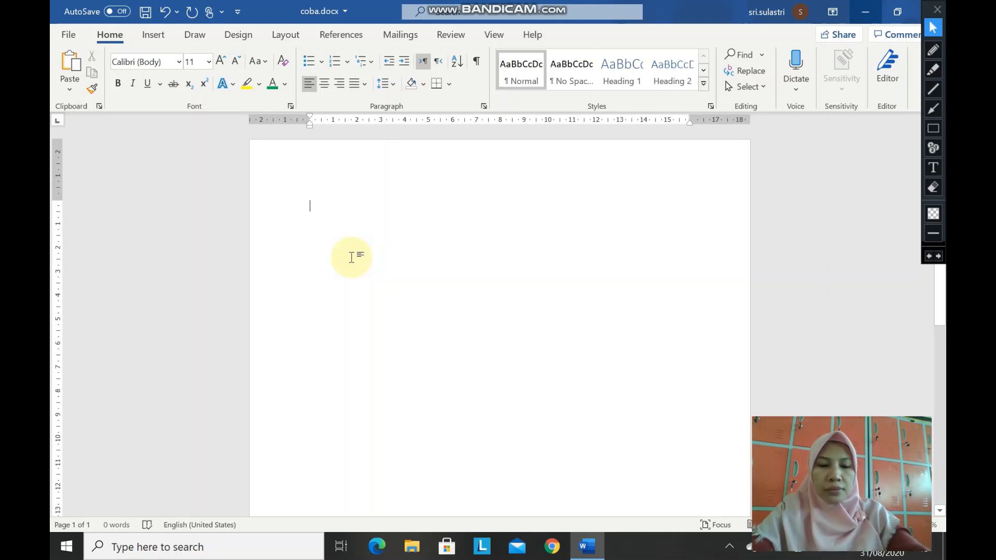
Write the sentence "Belajar computer yang sehat" on the first line of the blank document.
{"action": "type", "text": "B"}
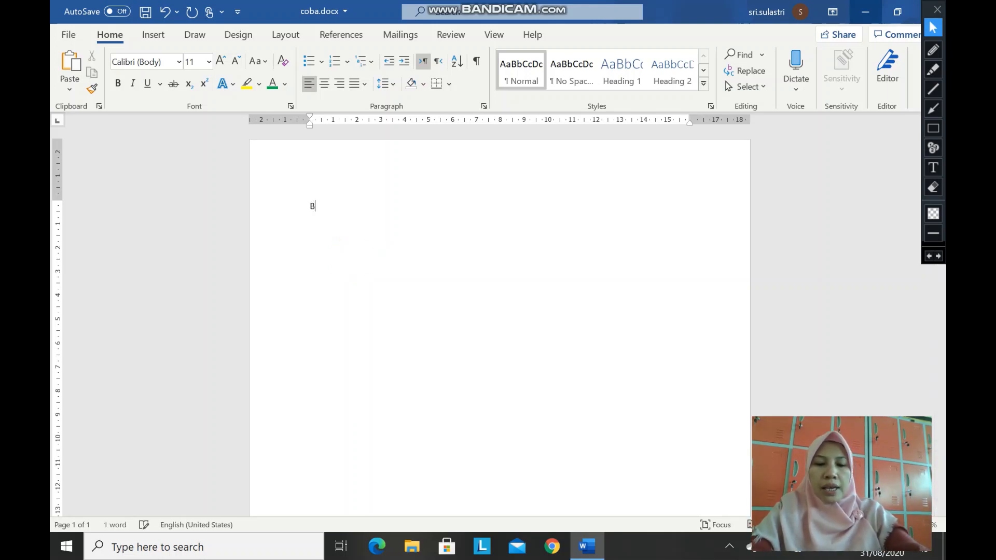
{"action": "type", "text": "elajar kompute"}
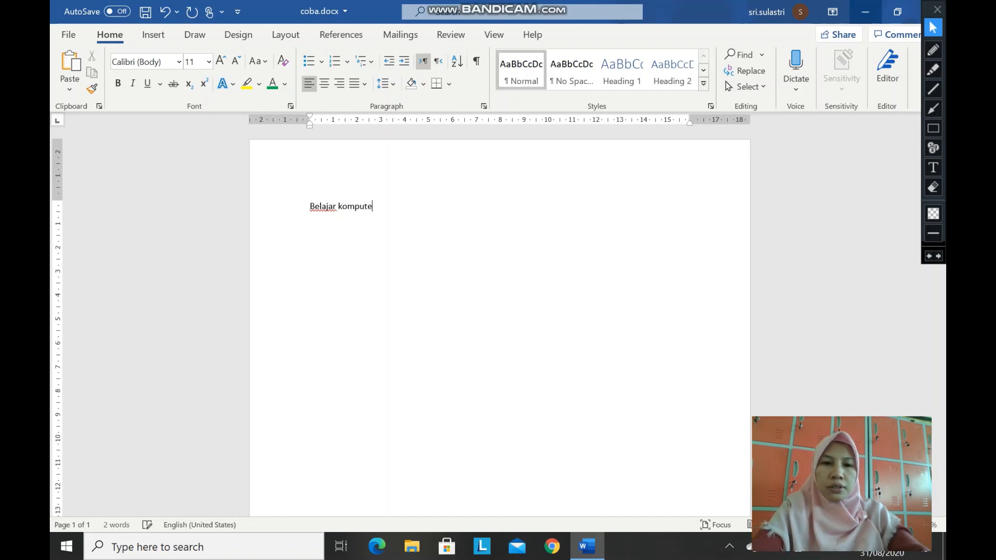
{"action": "key", "text": "BackSpace"}
{"action": "key", "text": "BackSpace"}
{"action": "key", "text": "BackSpace"}
{"action": "key", "text": "BackSpace"}
{"action": "key", "text": "BackSpace"}
{"action": "key", "text": "BackSpace"}
{"action": "key", "text": "BackSpace"}
{"action": "type", "text": "computer yang"}
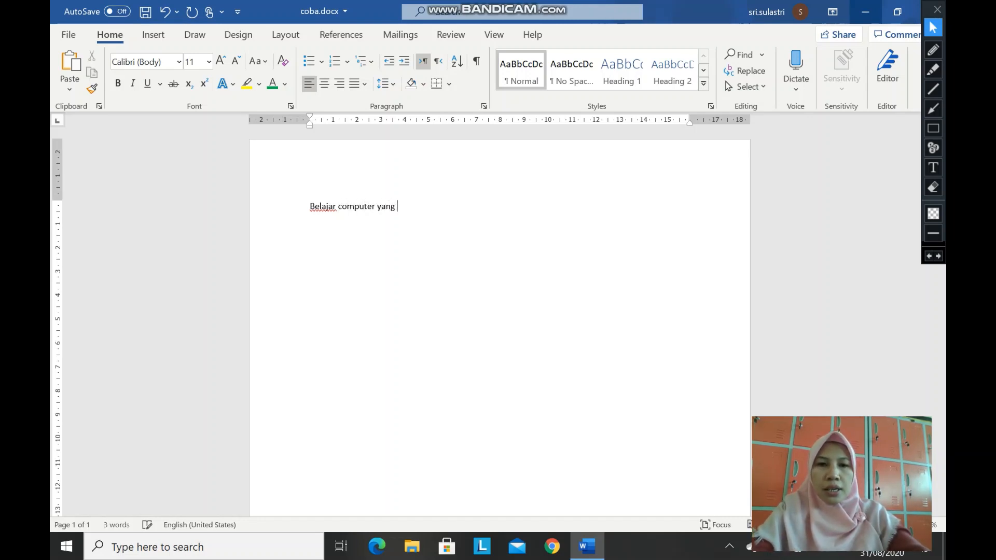
{"action": "type", "text": " sehat"}
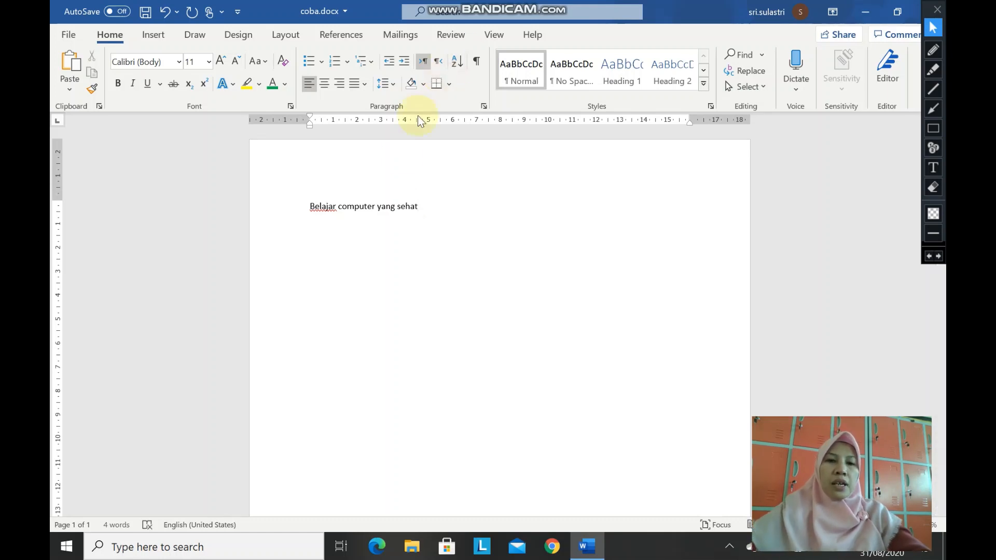
Change the font of the word "computer" to Gill Sans Ultra Bold and make it bold.
{"action": "left_click", "coordinate": [339, 207]}
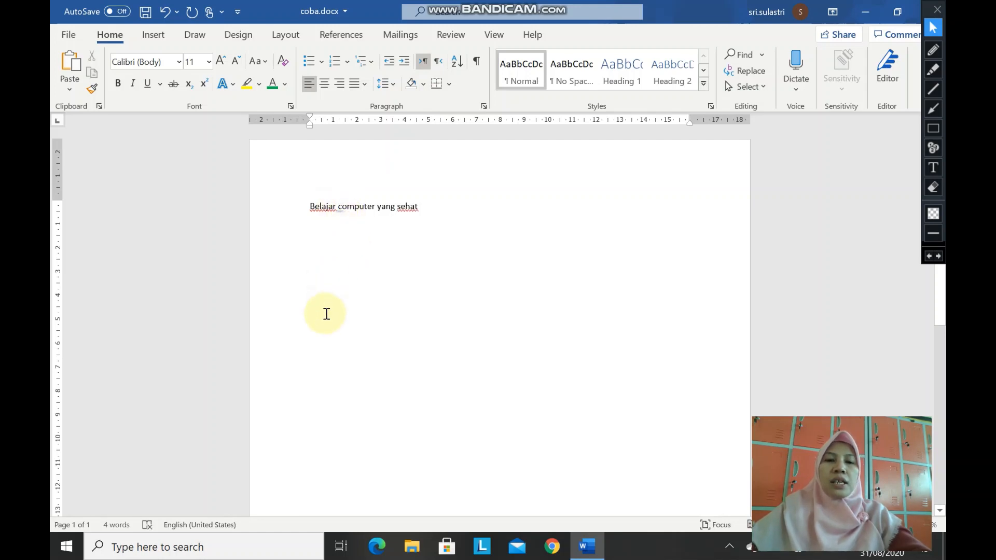
{"action": "left_click", "coordinate": [339, 204]}
{"action": "left_click_drag", "start_coordinate": [339, 203], "coordinate": [366, 210]}
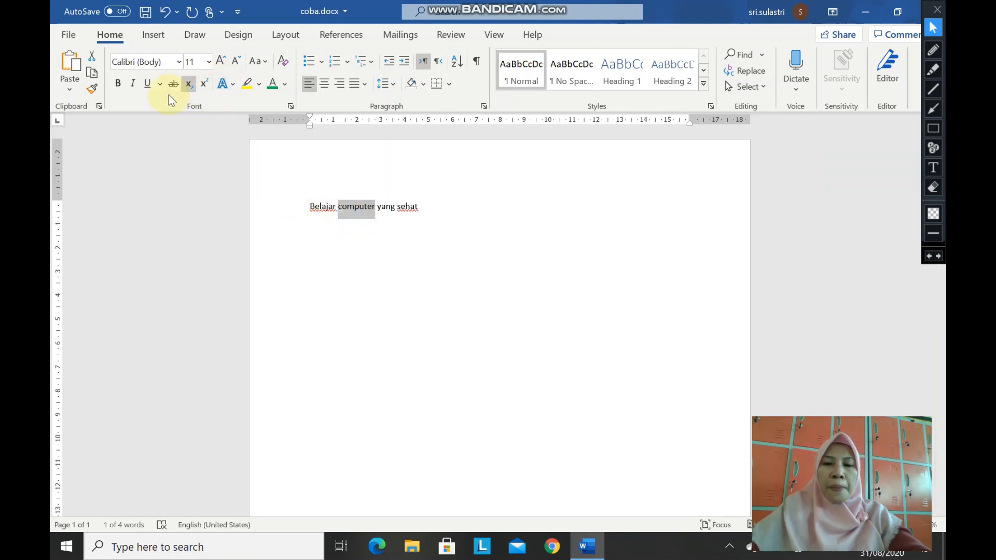
{"action": "left_click", "coordinate": [178, 61]}
{"action": "key", "text": "Escape"}
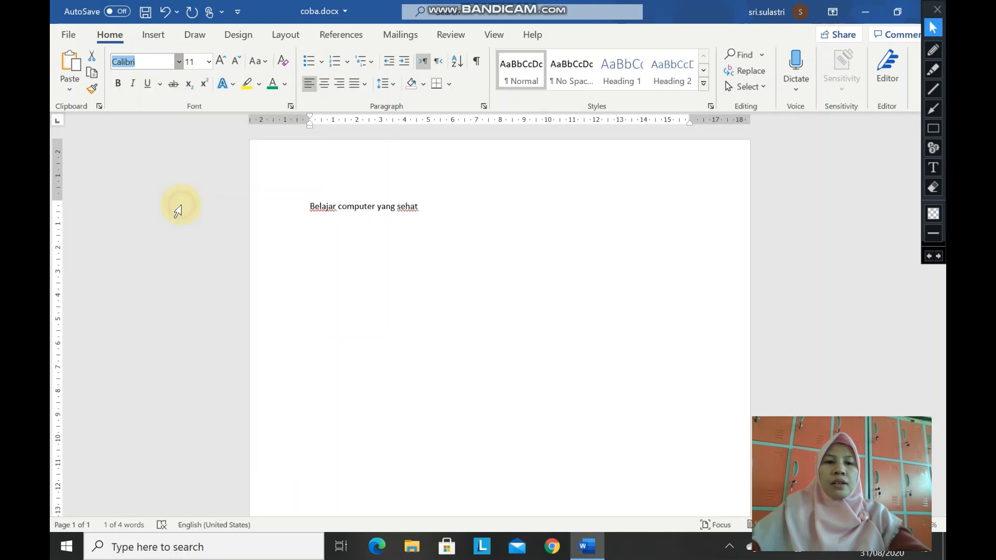
{"action": "left_click", "coordinate": [118, 83]}
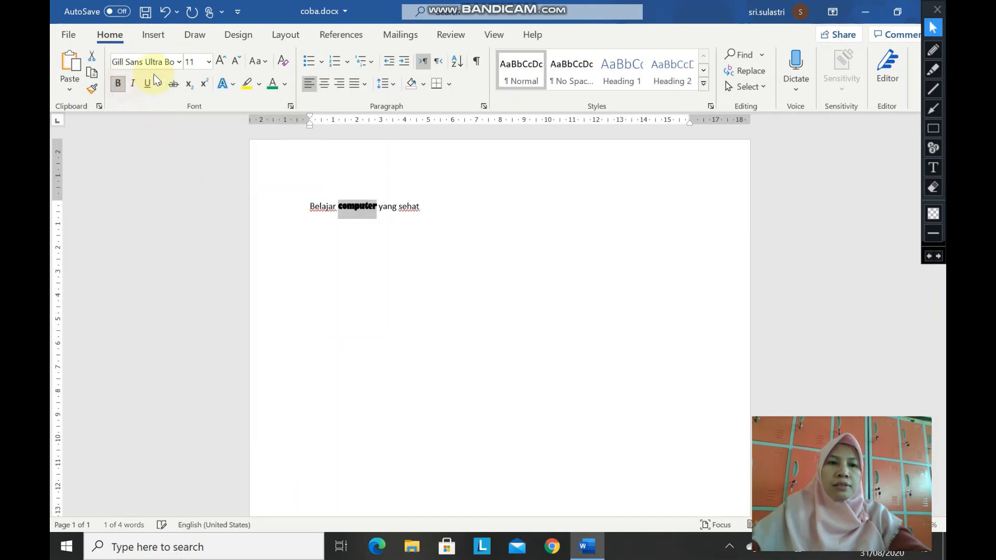
Set the word "computer" to font size 20 and colour it green.
{"action": "left_click", "coordinate": [208, 61]}
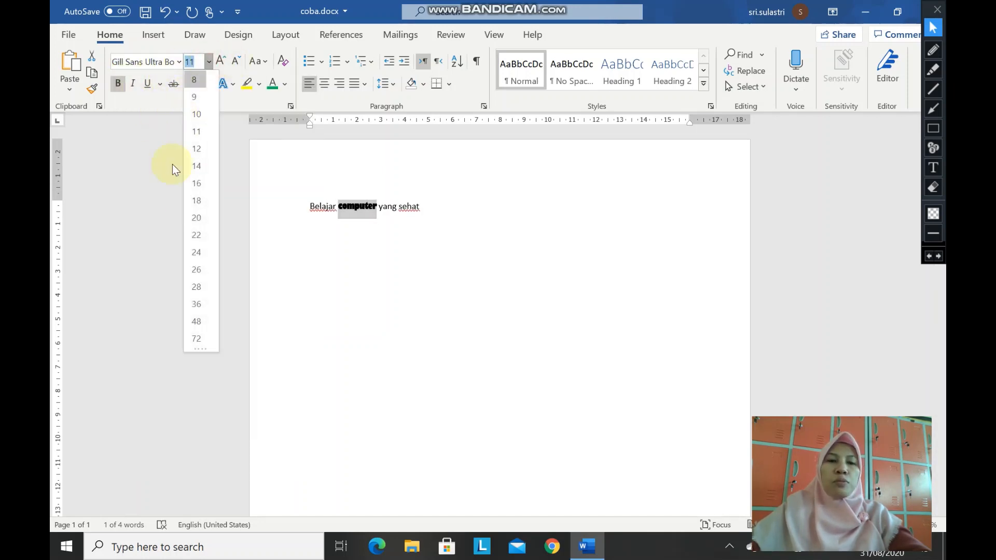
{"action": "left_click", "coordinate": [197, 219]}
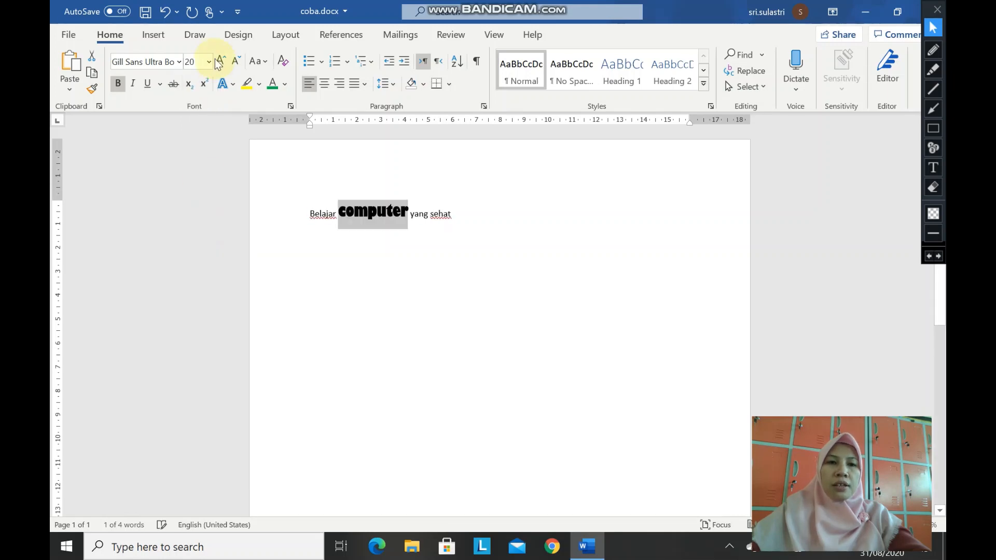
{"action": "left_click", "coordinate": [273, 86]}
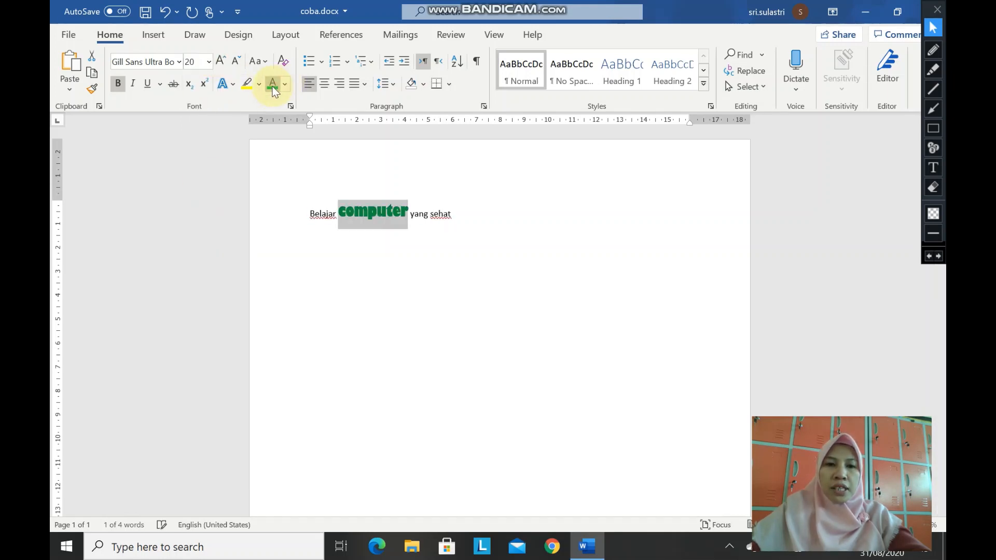
{"action": "left_click", "coordinate": [459, 220]}
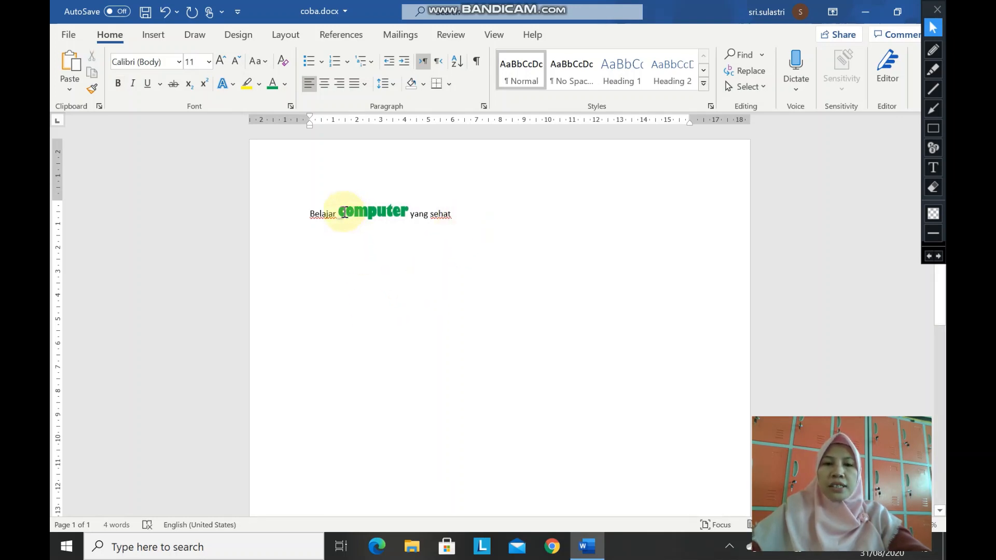
{"action": "left_click_drag", "start_coordinate": [338, 214], "coordinate": [411, 214]}
{"action": "left_click", "coordinate": [469, 218]}
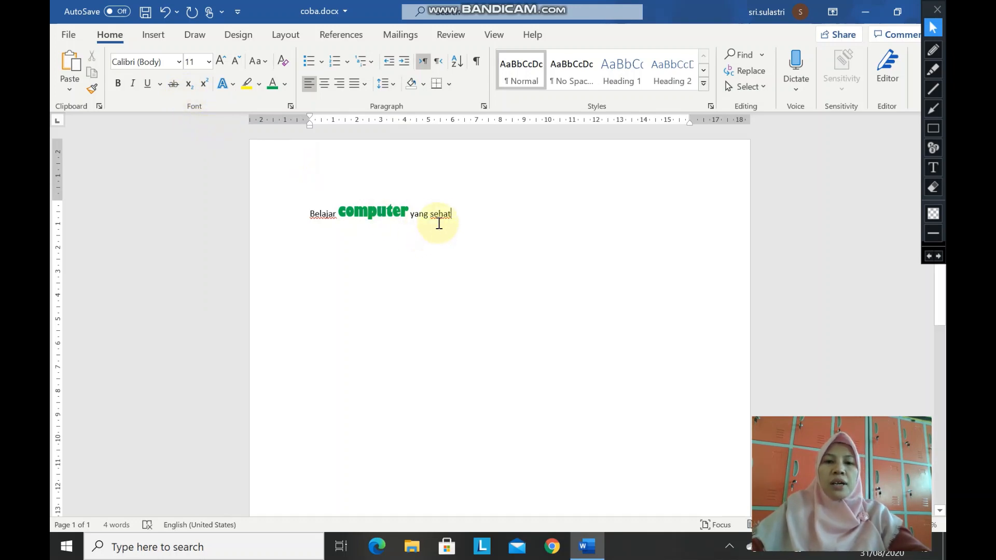
Cut the word "yang" out of the sentence.
{"action": "left_click", "coordinate": [410, 215]}
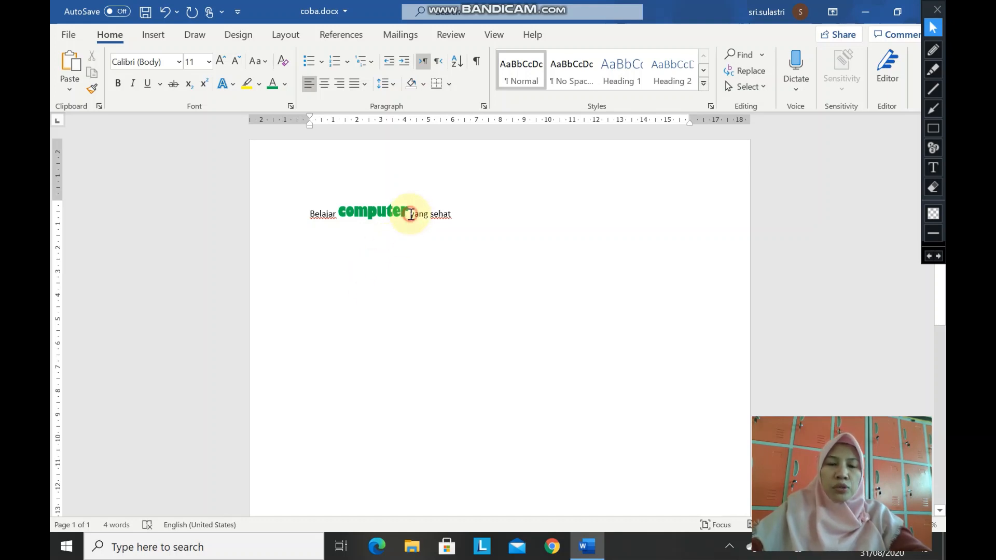
{"action": "left_click_drag", "start_coordinate": [411, 215], "coordinate": [429, 214]}
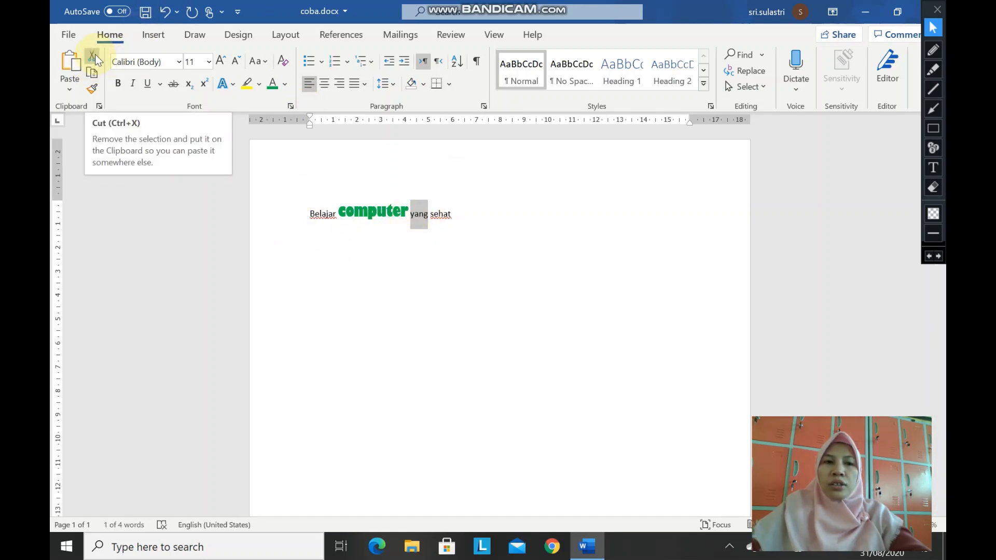
{"action": "left_click", "coordinate": [92, 57]}
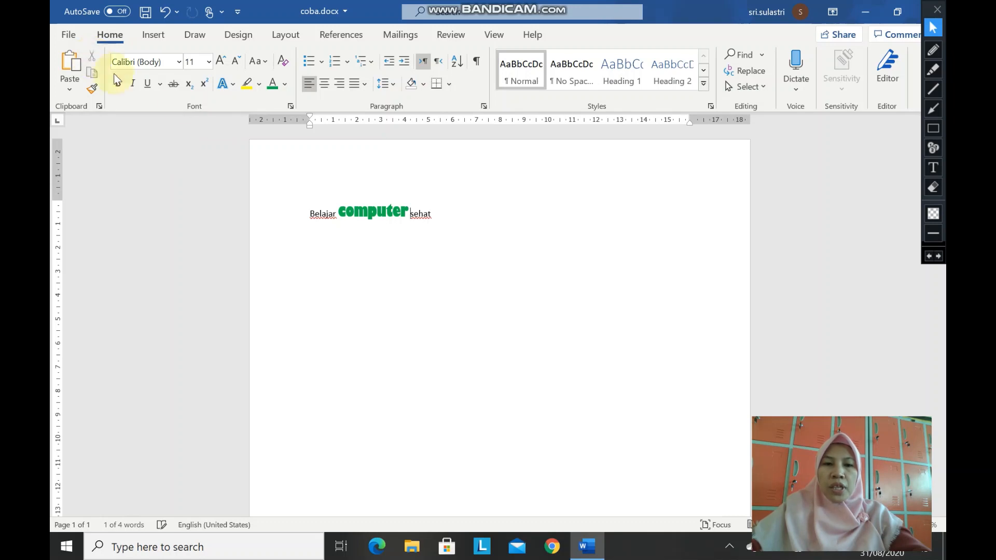
{"action": "left_click", "coordinate": [444, 214]}
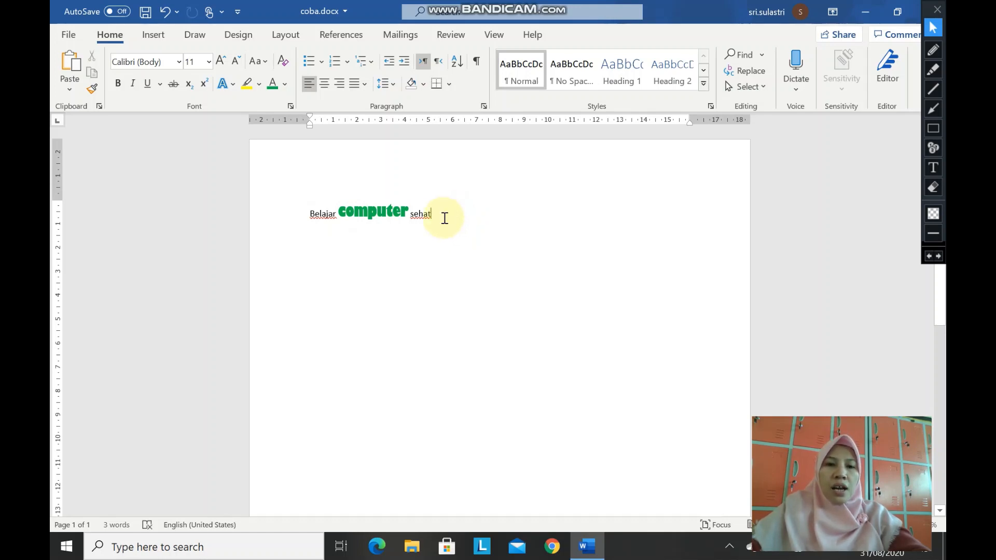
Move the word "Belajar" to the end of the line and back to its beginning.
{"action": "left_click_drag", "start_coordinate": [304, 212], "coordinate": [462, 229]}
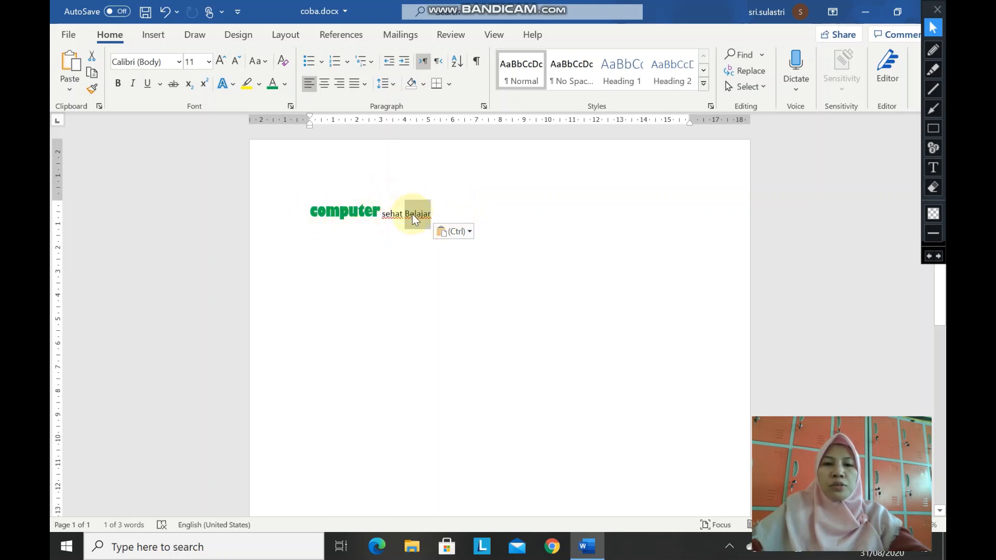
{"action": "left_click_drag", "start_coordinate": [413, 219], "coordinate": [311, 219]}
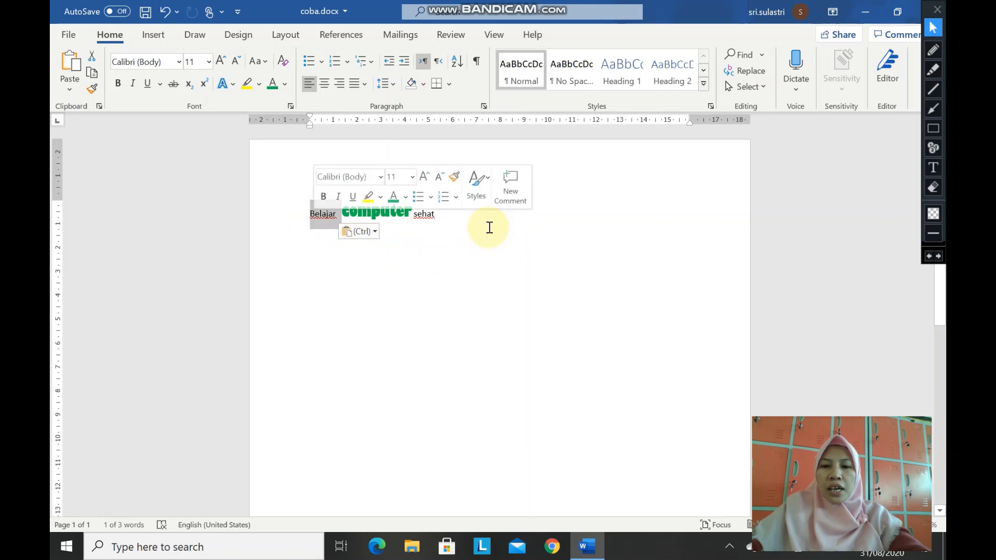
{"action": "left_click", "coordinate": [471, 220]}
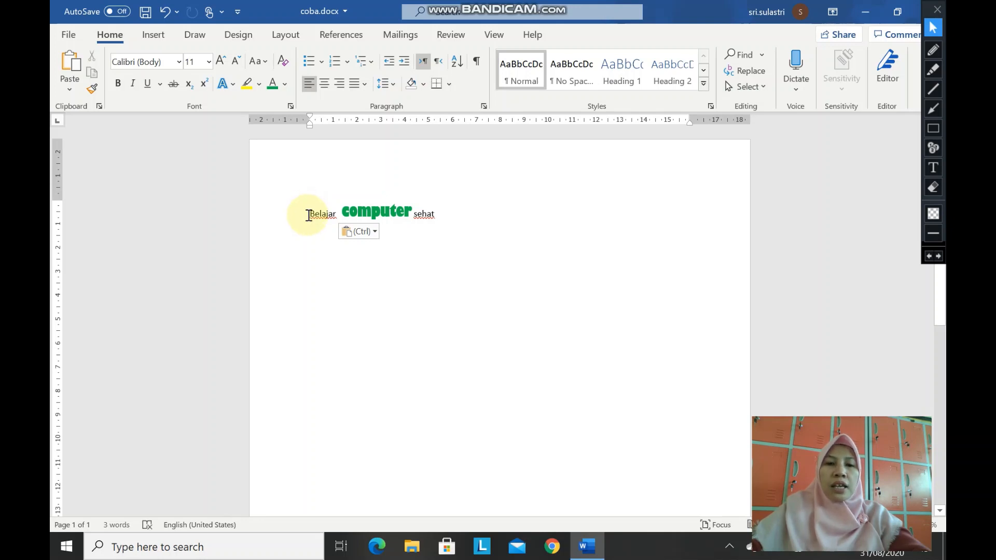
Copy the whole line "Belajar computer sehat" and paste it four times below the original.
{"action": "left_click_drag", "start_coordinate": [309, 214], "coordinate": [433, 217]}
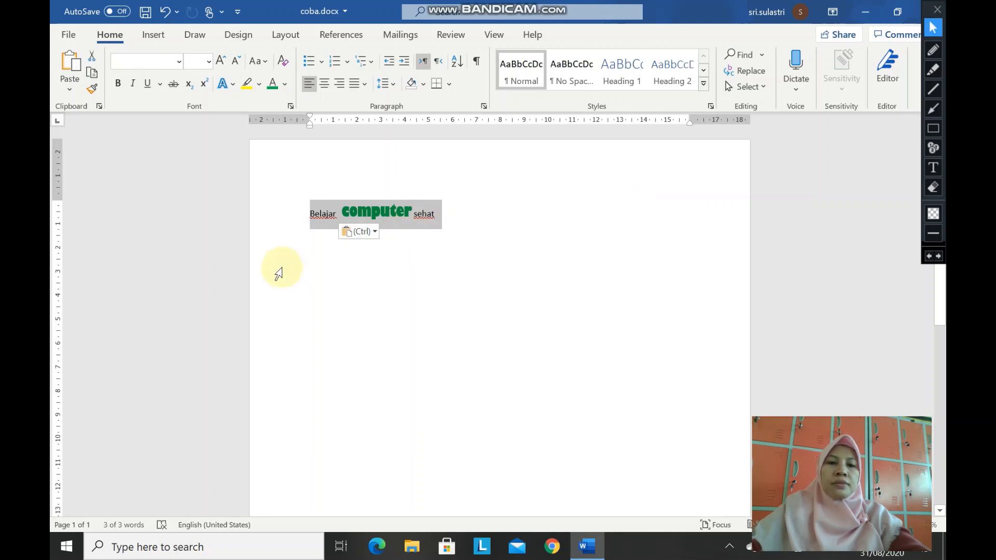
{"action": "left_click", "coordinate": [315, 228]}
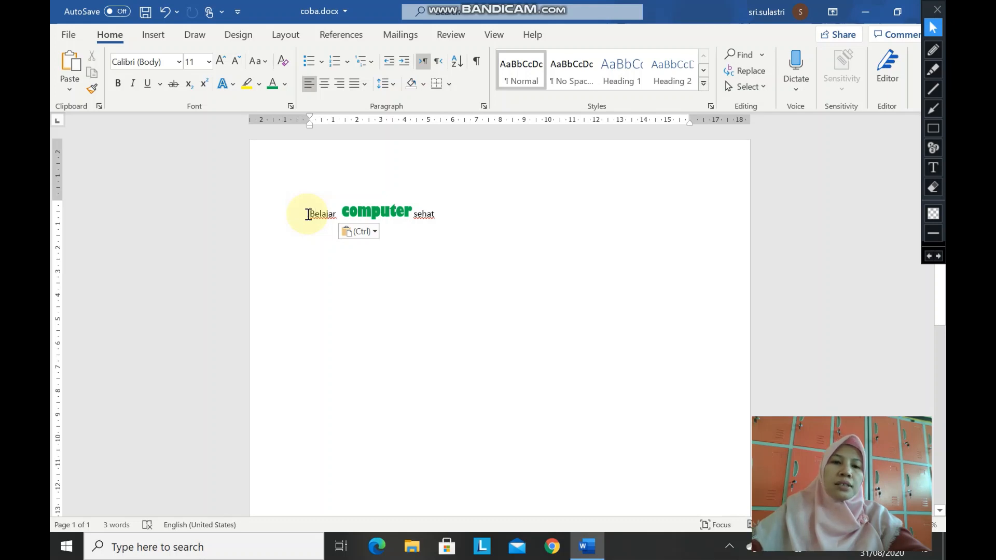
{"action": "left_click_drag", "start_coordinate": [308, 214], "coordinate": [438, 215]}
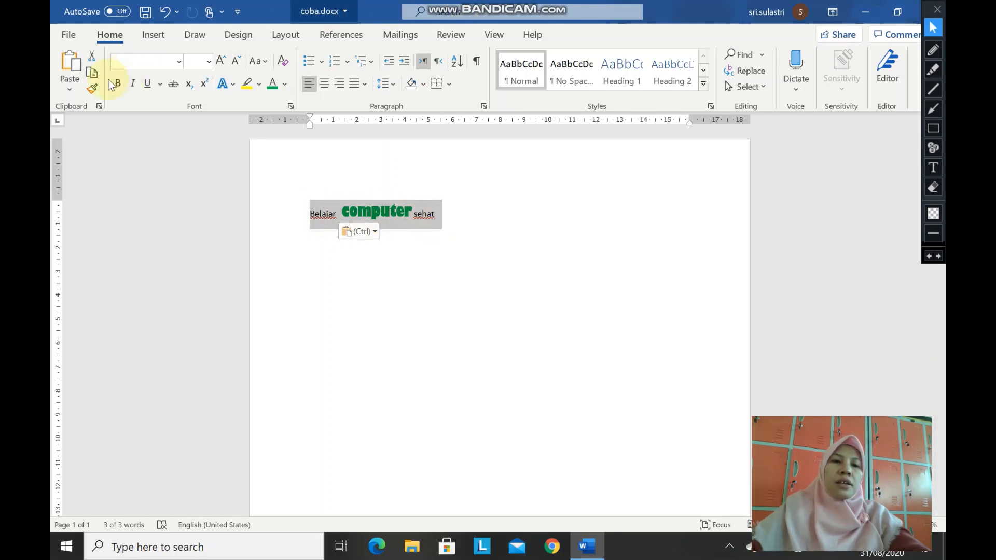
{"action": "left_click", "coordinate": [92, 72]}
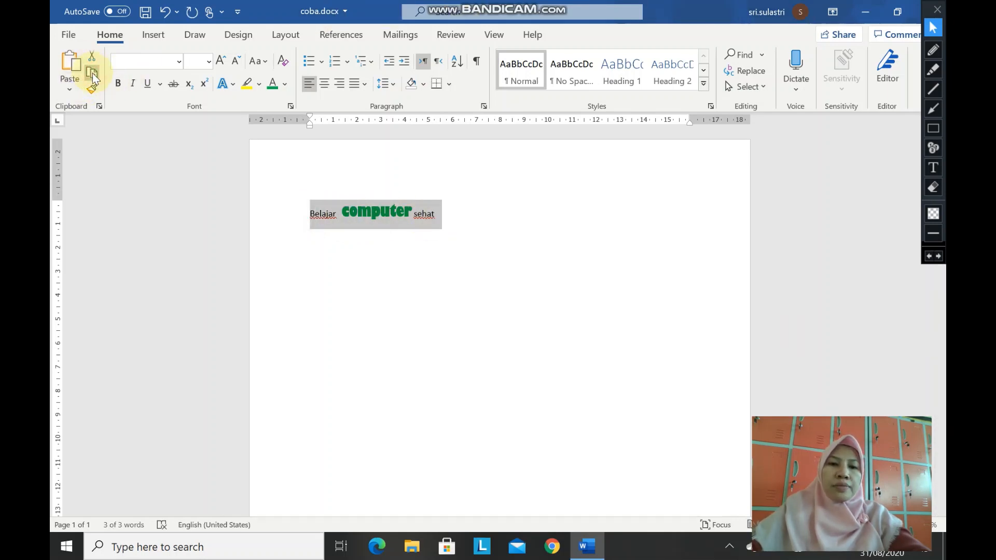
{"action": "left_click", "coordinate": [316, 245]}
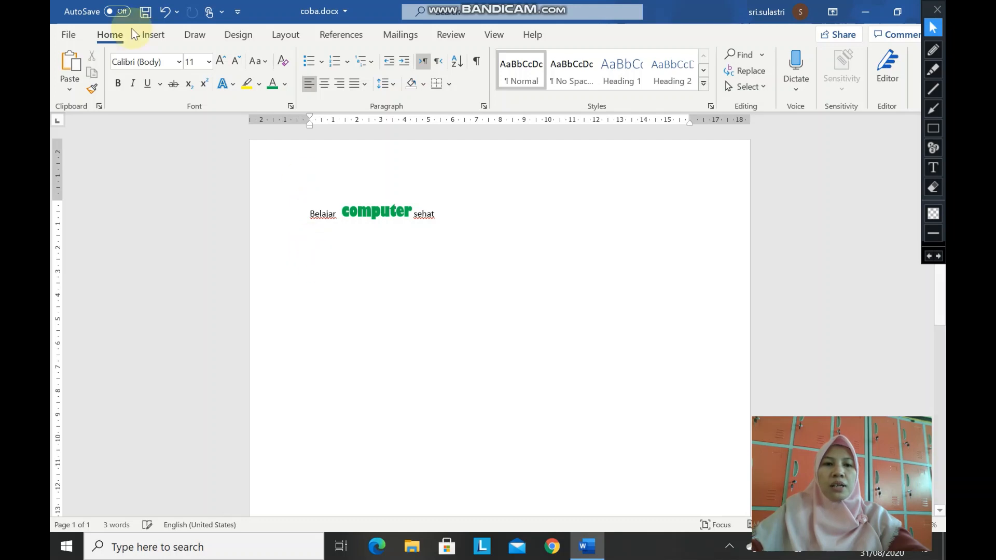
{"action": "left_click", "coordinate": [72, 63]}
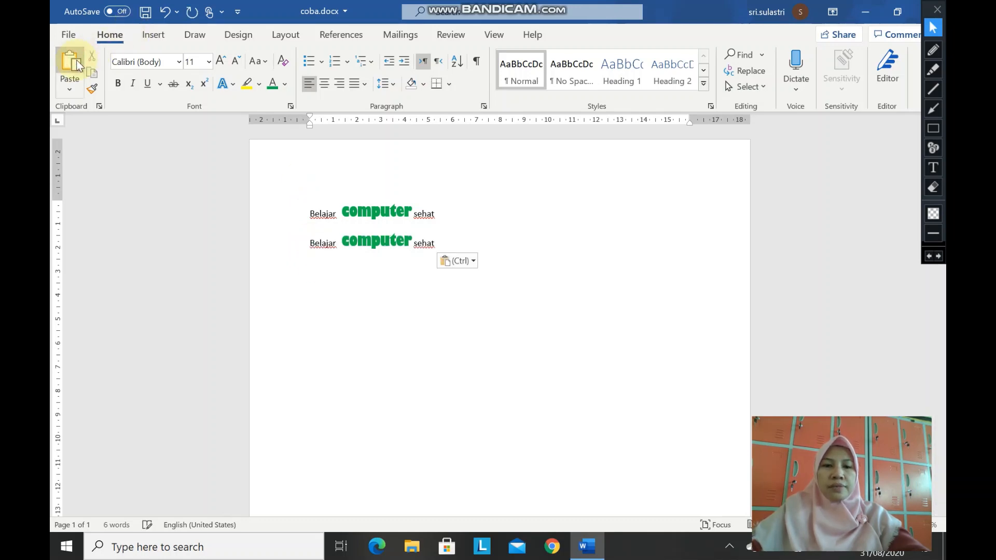
{"action": "left_click", "coordinate": [72, 62]}
{"action": "left_click", "coordinate": [73, 62]}
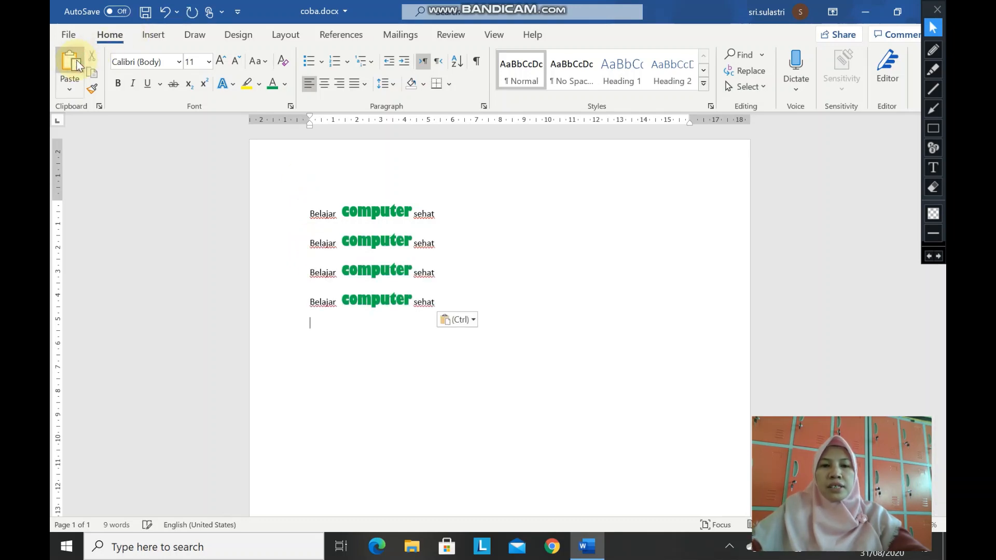
{"action": "left_click", "coordinate": [72, 62]}
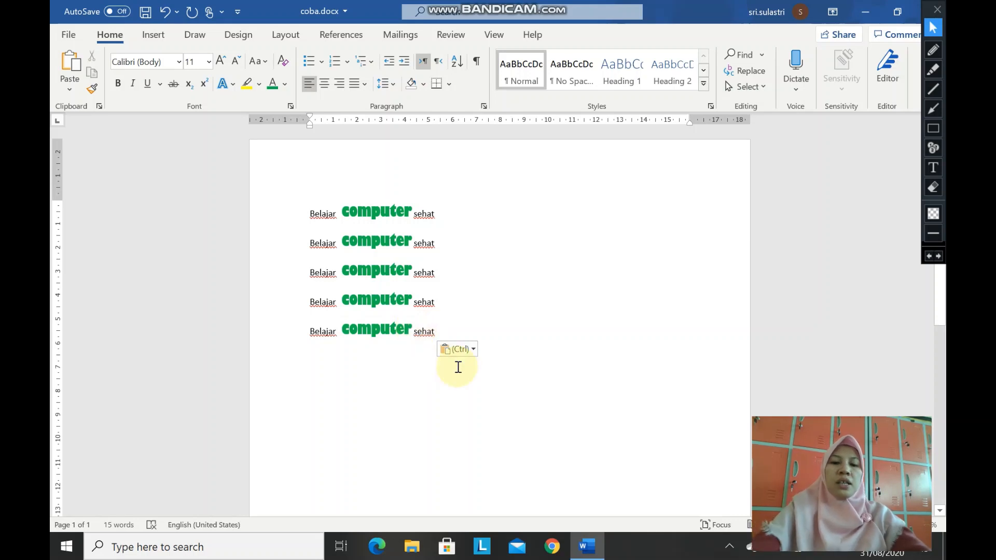
Extend the fifth line by inserting "yang" before "sehat" and adding "dan menyenangkan" at its end.
{"action": "type", "text": "yang"}
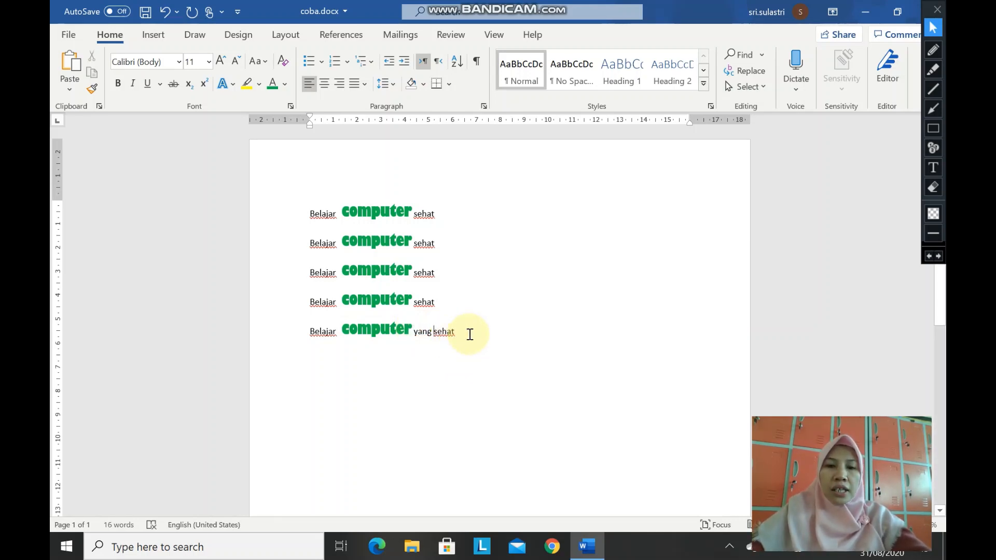
{"action": "left_click", "coordinate": [469, 334]}
{"action": "type", "text": "d"}
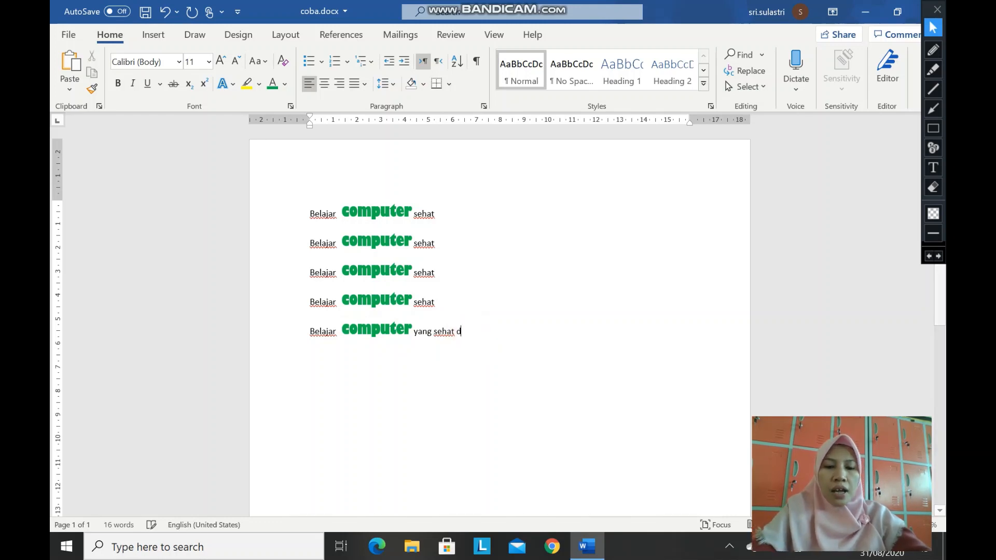
{"action": "type", "text": "ar menyen"}
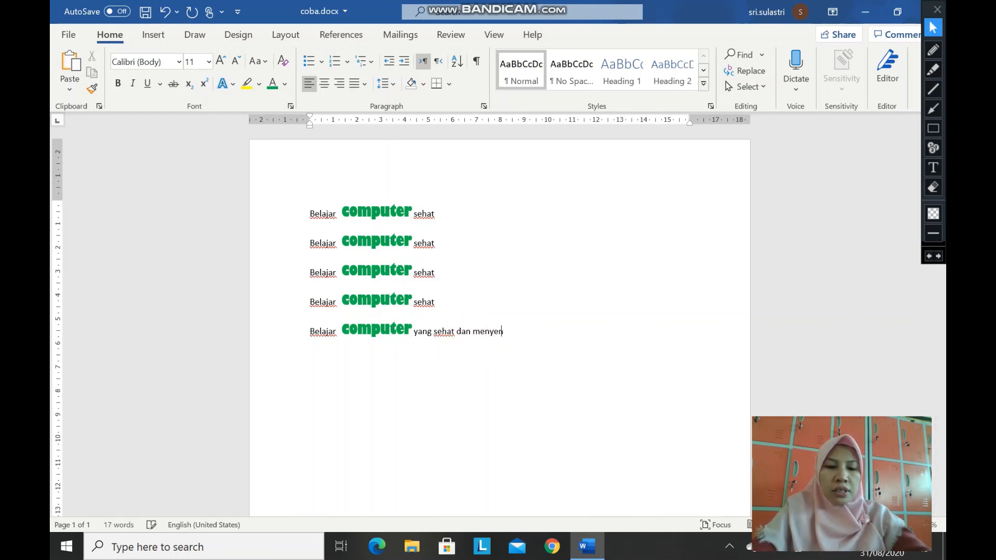
{"action": "type", "text": "angkan"}
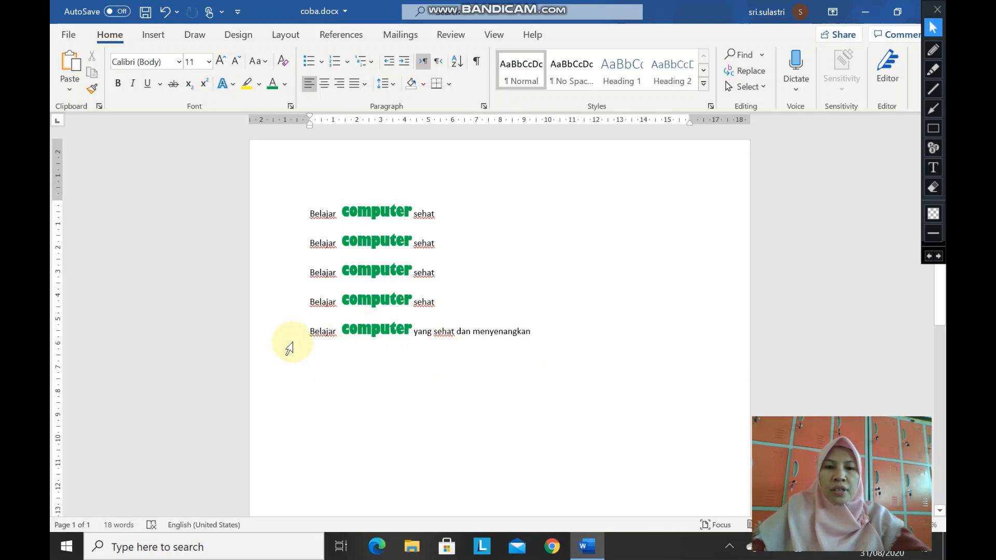
Select the fifth line alone, clear that selection, and select all five lines together.
{"action": "left_click", "coordinate": [285, 336]}
{"action": "left_click", "coordinate": [646, 348]}
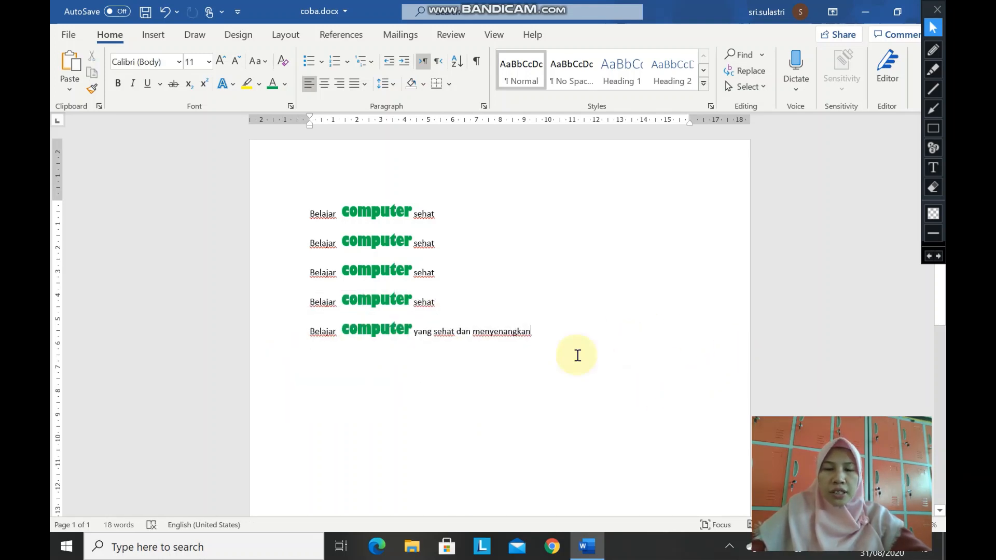
{"action": "left_click", "coordinate": [289, 221]}
{"action": "left_click_drag", "start_coordinate": [288, 234], "coordinate": [274, 341]}
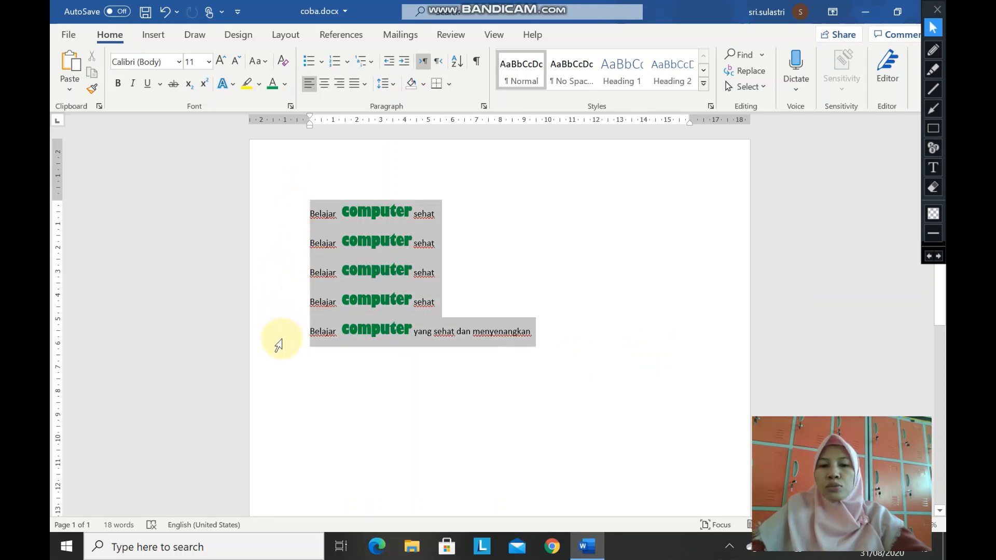
Make the whole first line "Belajar computer sehat" bold.
{"action": "left_click", "coordinate": [272, 223]}
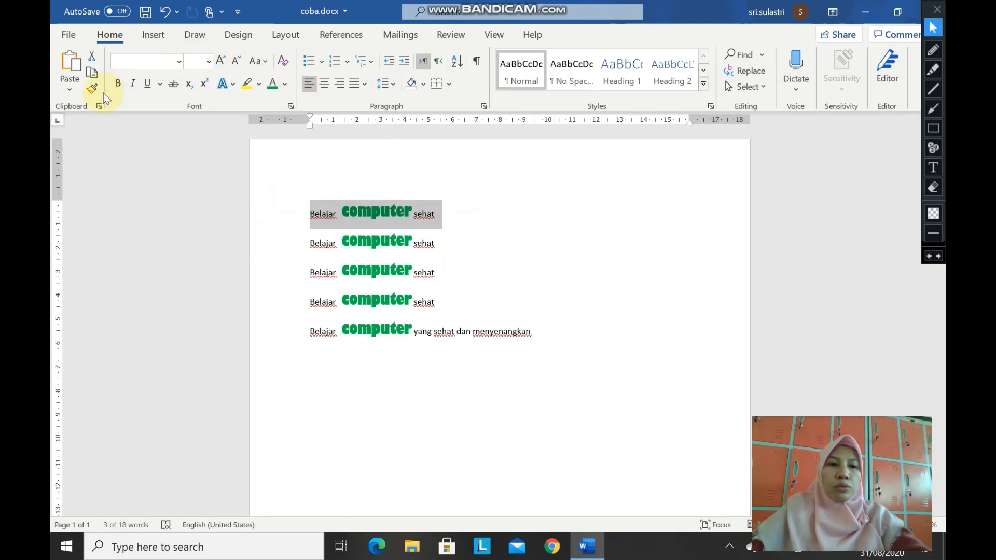
{"action": "left_click", "coordinate": [119, 84]}
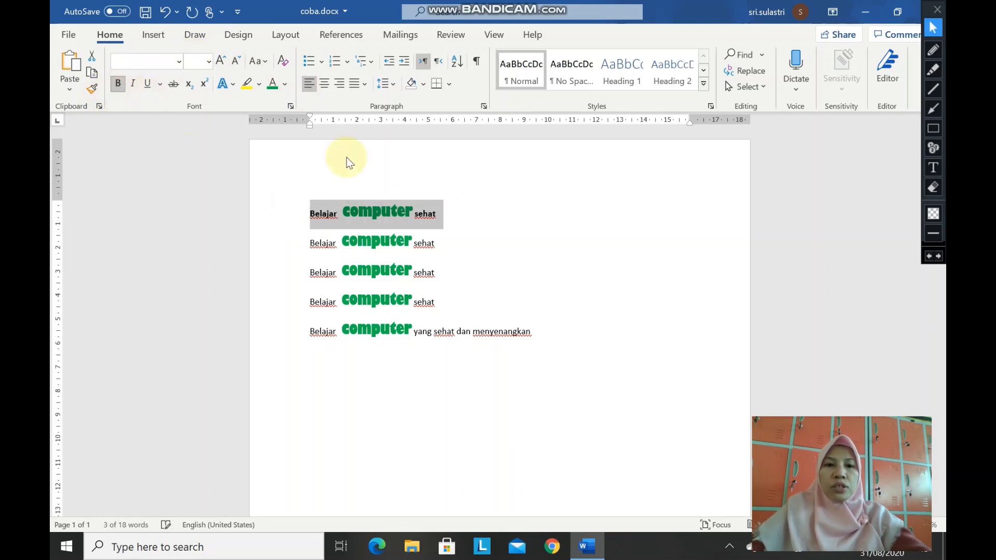
{"action": "left_click", "coordinate": [179, 63]}
{"action": "left_click", "coordinate": [513, 224]}
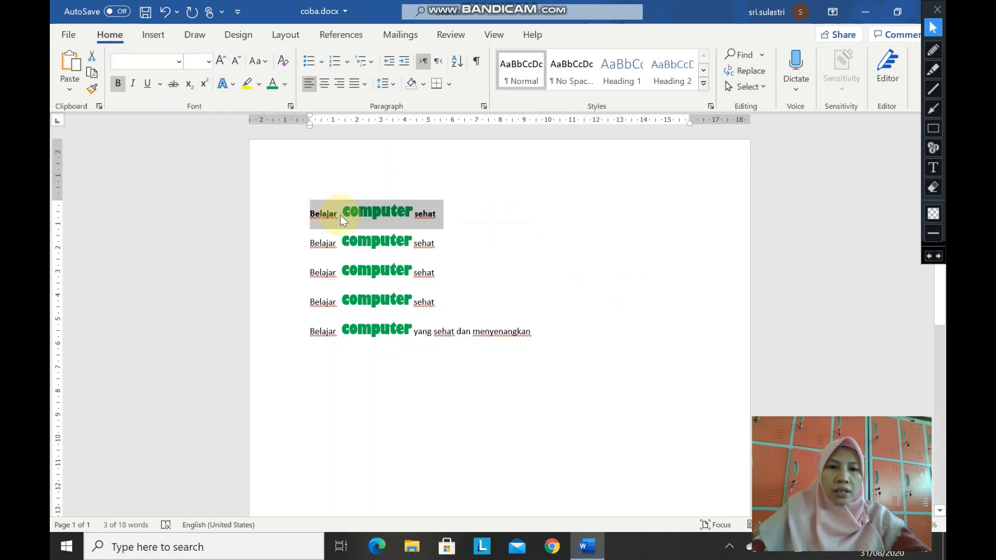
{"action": "left_click", "coordinate": [341, 214]}
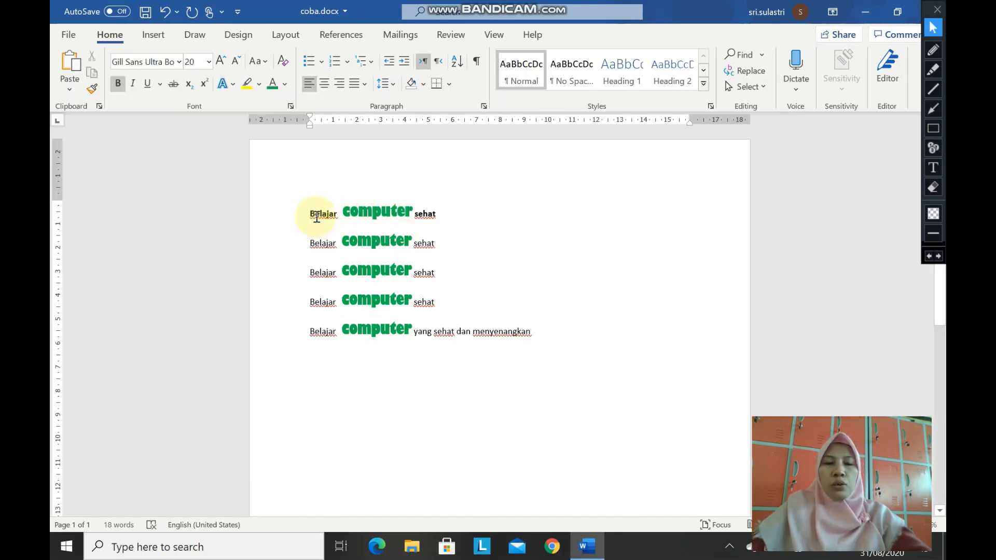
Set the font of the words "Belajar" and "sehat" in the first line to Ink Free.
{"action": "left_click_drag", "start_coordinate": [309, 214], "coordinate": [339, 215]}
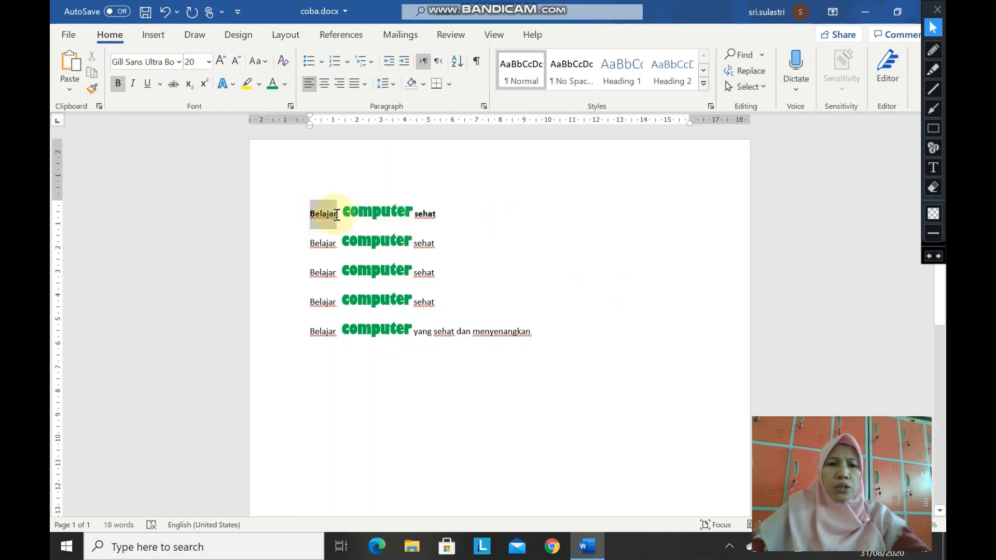
{"action": "left_click", "coordinate": [179, 61]}
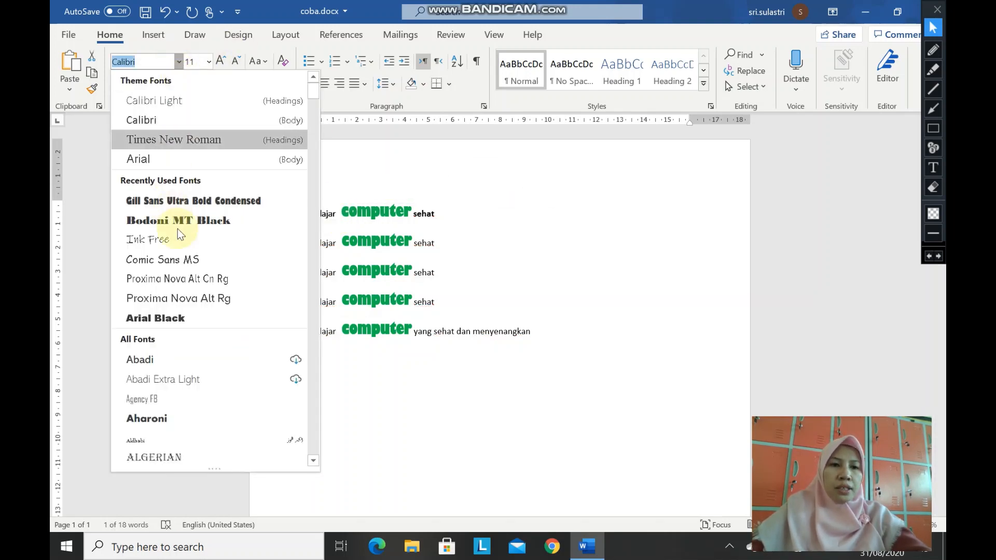
{"action": "left_click", "coordinate": [146, 239]}
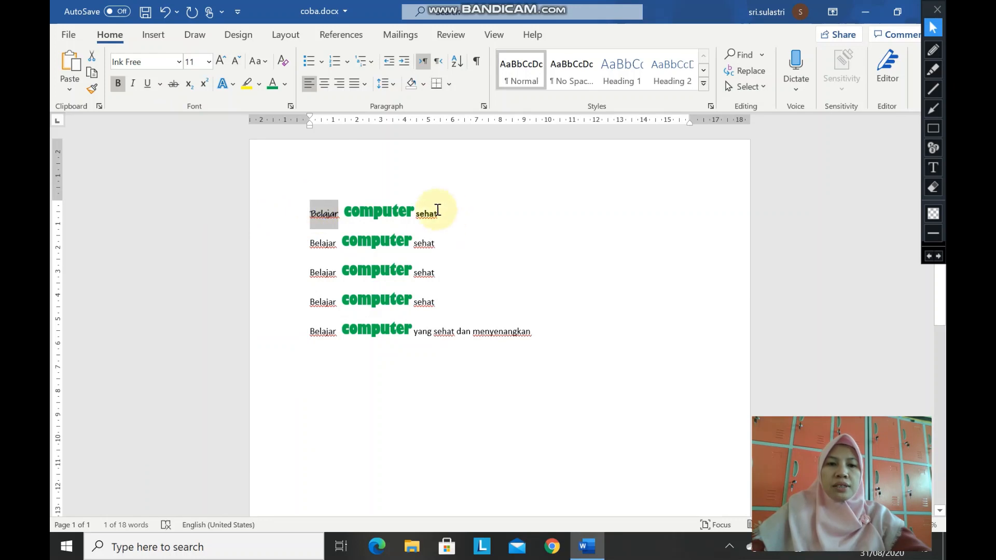
{"action": "double_click", "coordinate": [437, 216]}
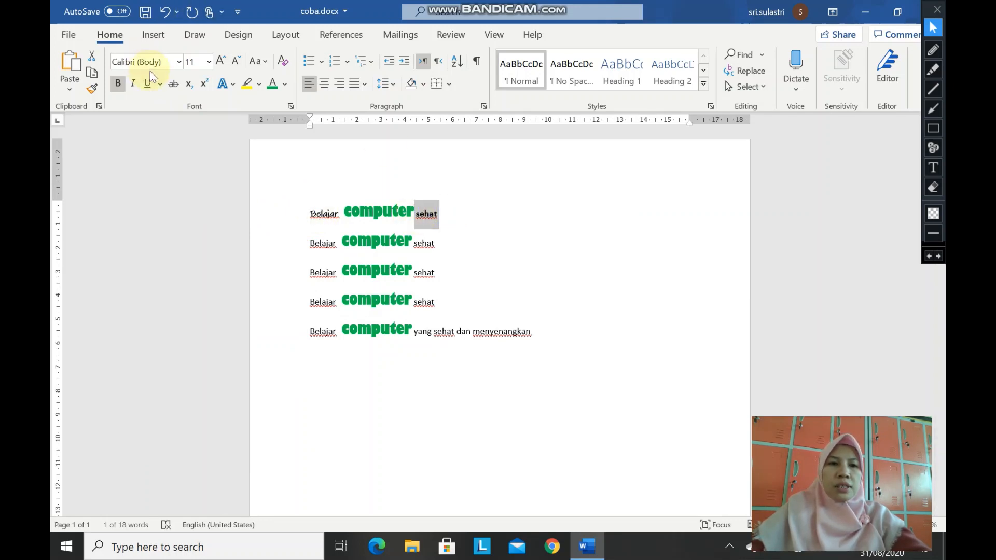
{"action": "left_click", "coordinate": [178, 62]}
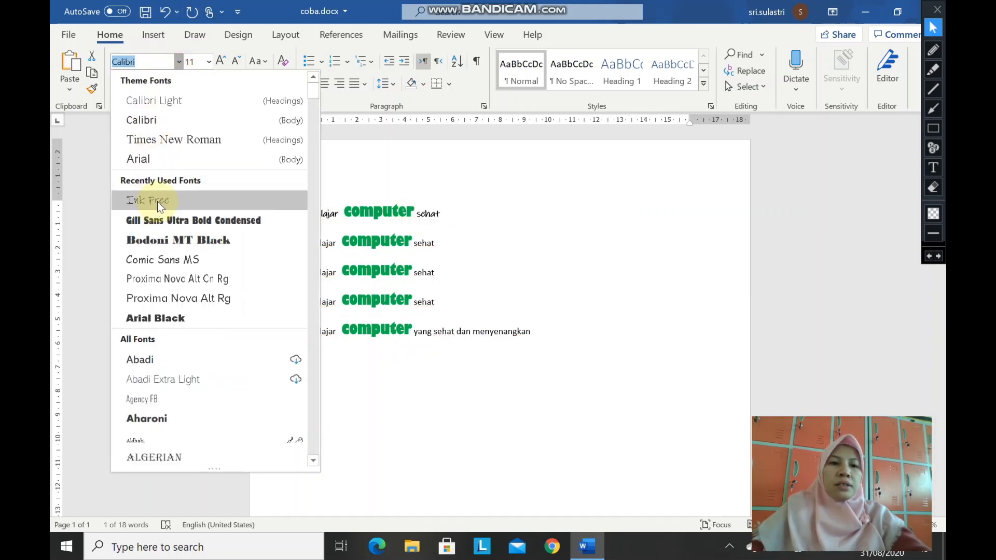
{"action": "left_click", "coordinate": [169, 204]}
{"action": "left_click", "coordinate": [560, 236]}
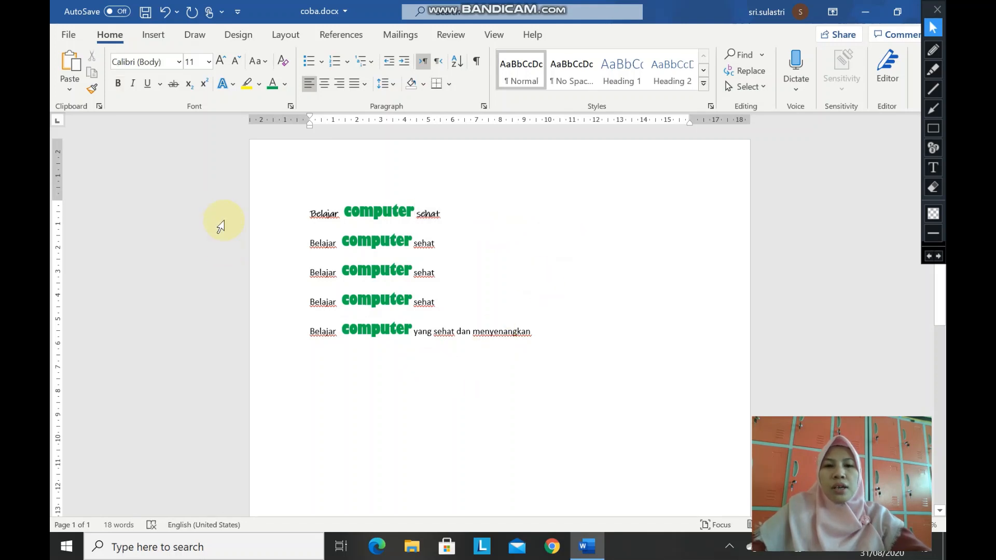
Set the font of the whole second line to Gill Sans Ultra Bold Condensed.
{"action": "left_click", "coordinate": [281, 257]}
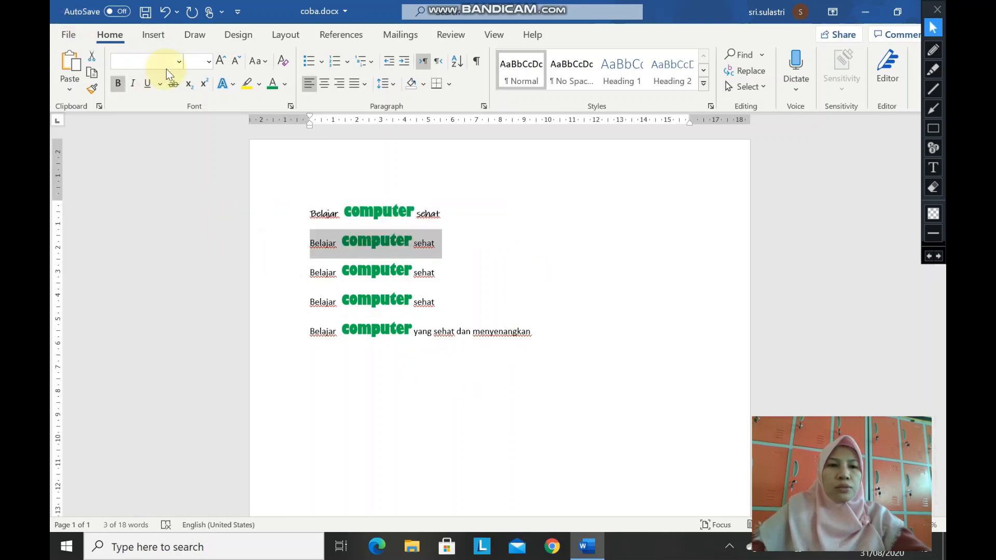
{"action": "left_click", "coordinate": [179, 62]}
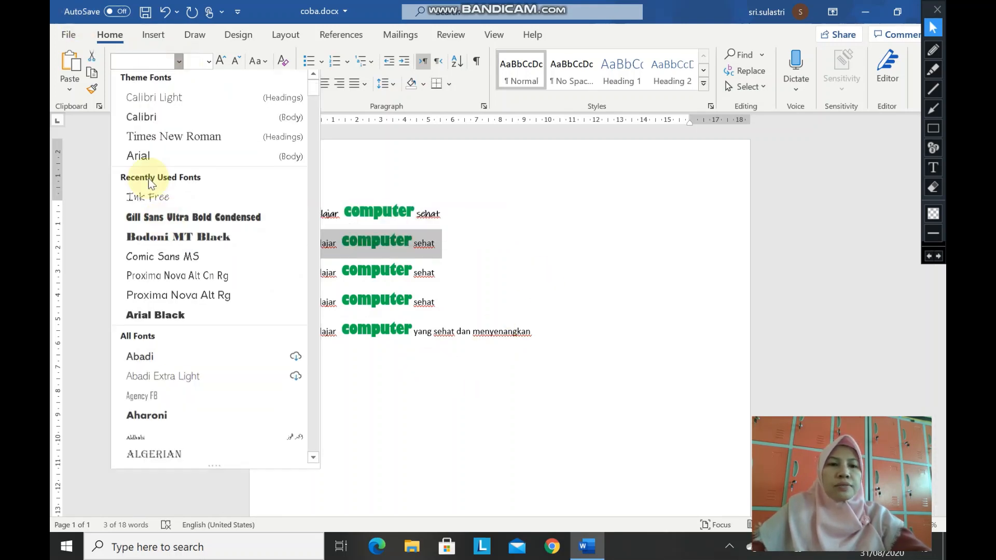
{"action": "left_click", "coordinate": [167, 222]}
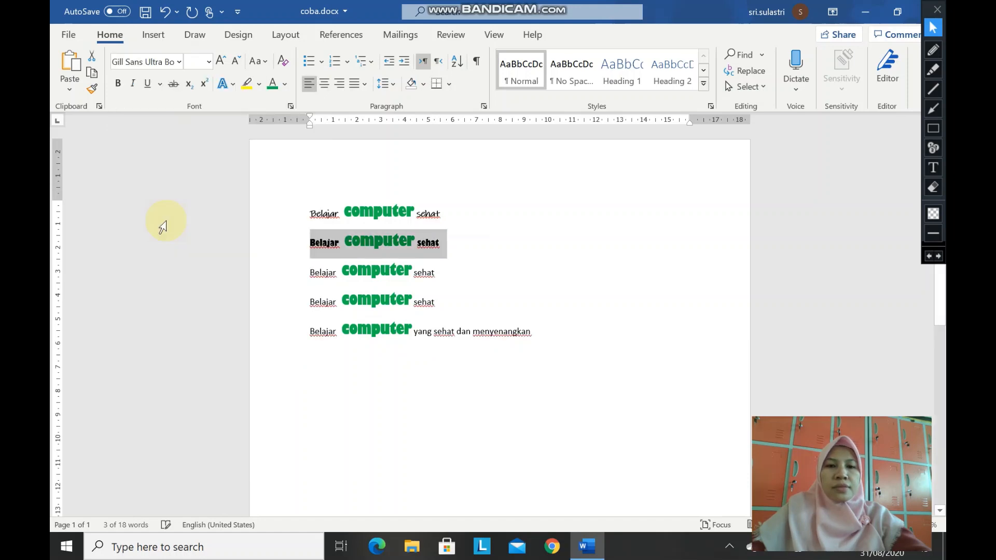
{"action": "left_click", "coordinate": [570, 244]}
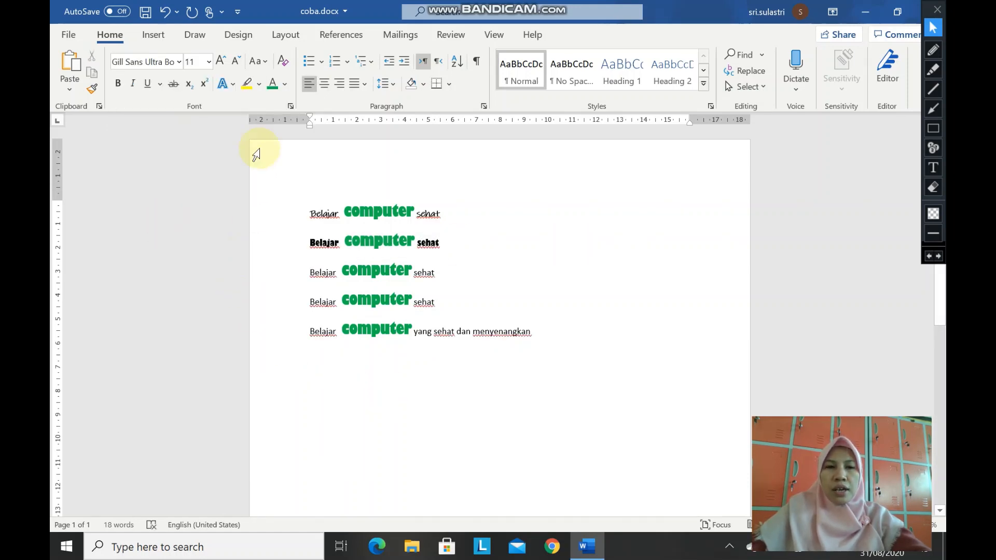
Set the font size of all five lines to 20.
{"action": "left_click_drag", "start_coordinate": [277, 220], "coordinate": [282, 332]}
{"action": "left_click", "coordinate": [209, 62]}
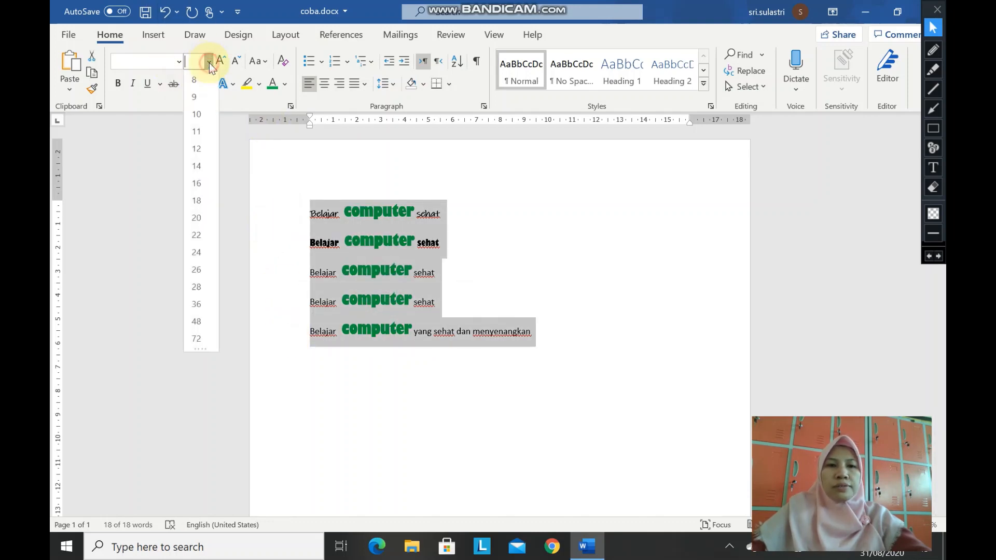
{"action": "left_click", "coordinate": [197, 218]}
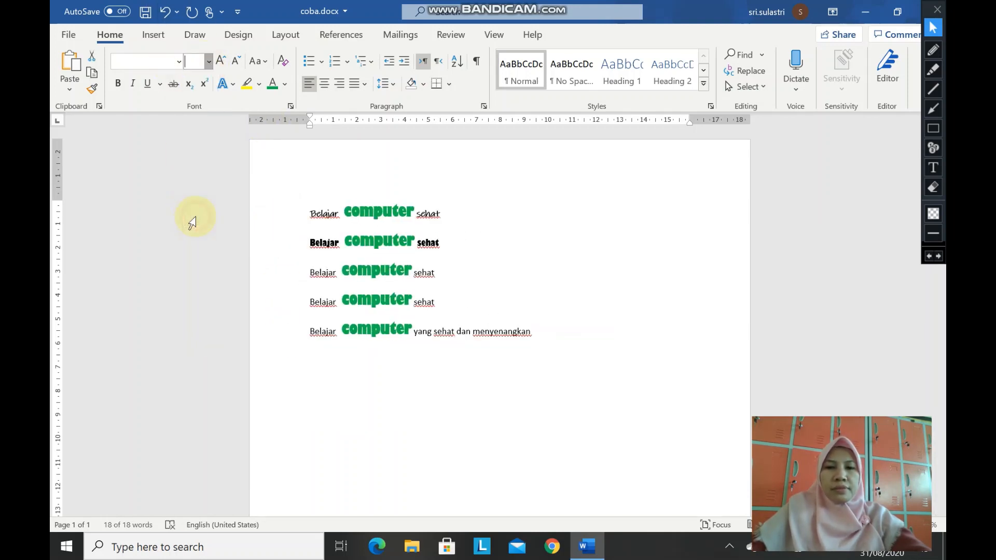
{"action": "left_click", "coordinate": [568, 259]}
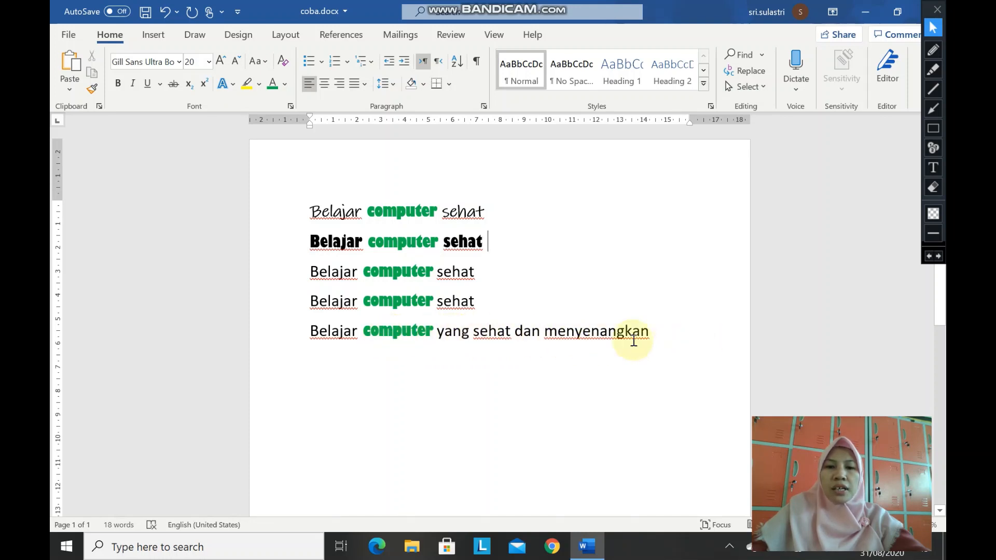
Copy "yang sehat dan menyenangkan" from the fifth line and paste it over "sehat" in the fourth and third lines.
{"action": "left_click_drag", "start_coordinate": [438, 331], "coordinate": [626, 343]}
{"action": "key", "text": "ctrl+c"}
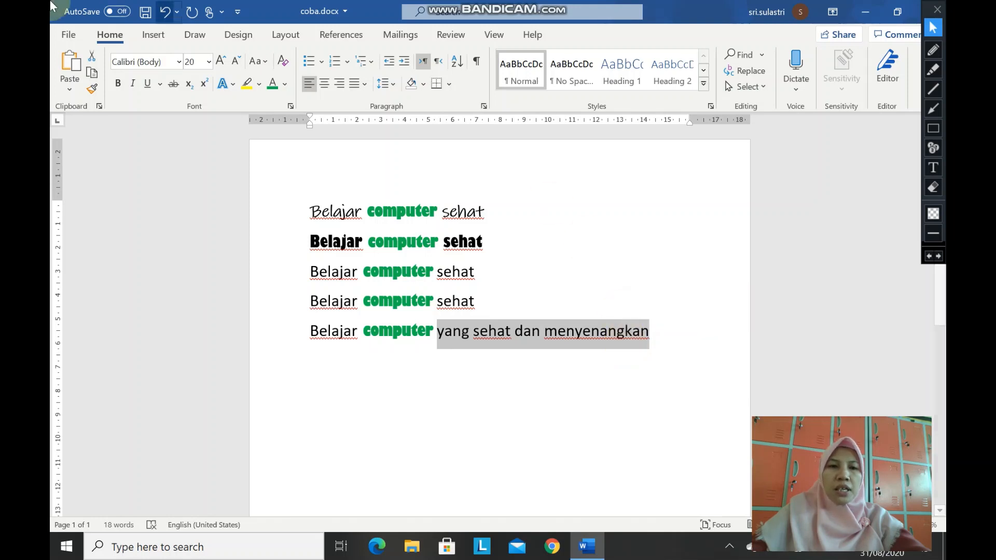
{"action": "left_click", "coordinate": [91, 87]}
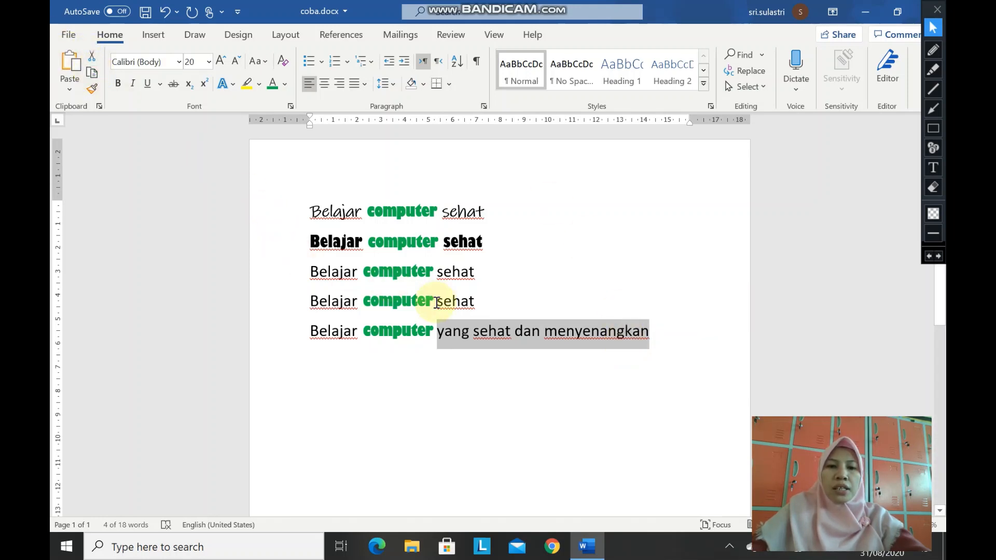
{"action": "left_click_drag", "start_coordinate": [438, 302], "coordinate": [474, 303]}
{"action": "left_click", "coordinate": [72, 65]}
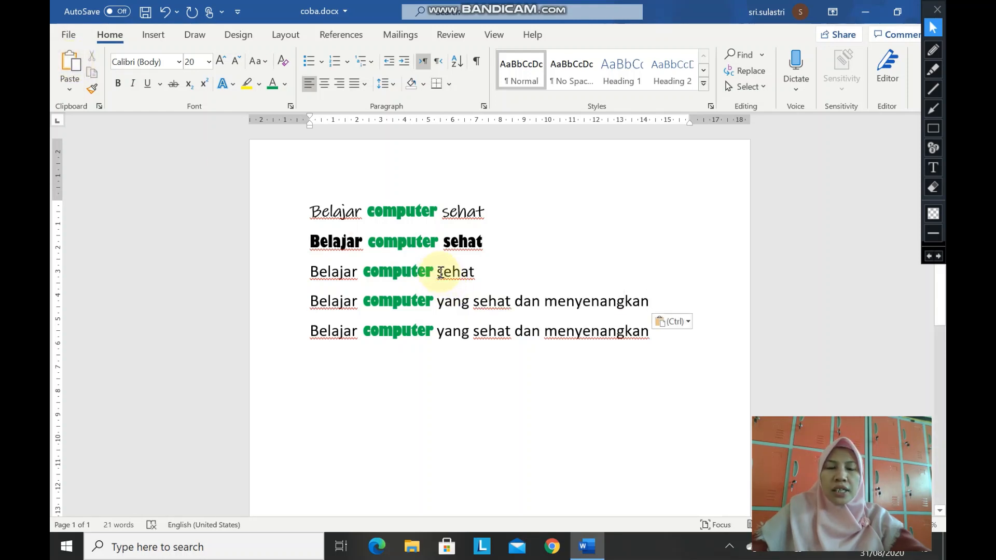
{"action": "left_click_drag", "start_coordinate": [439, 272], "coordinate": [474, 272]}
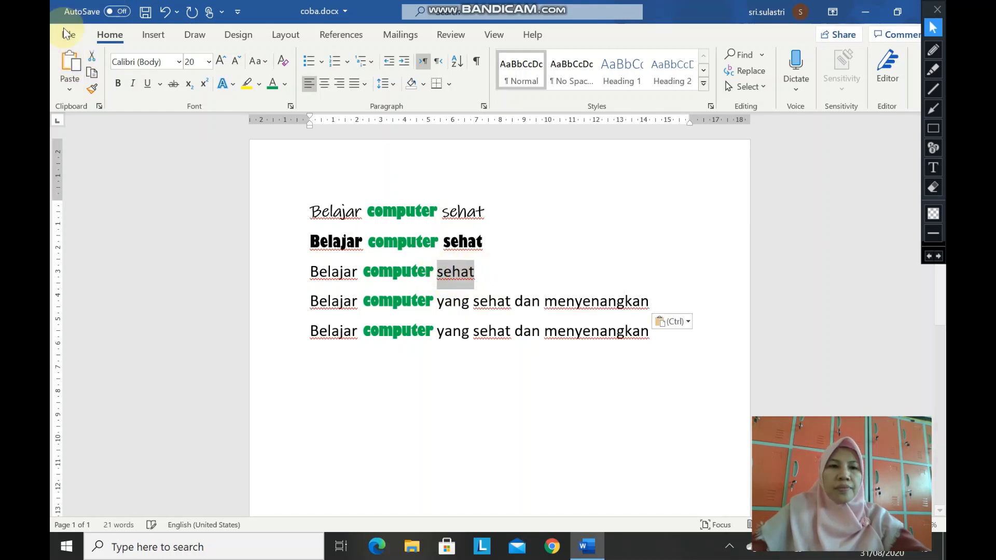
{"action": "left_click", "coordinate": [70, 65]}
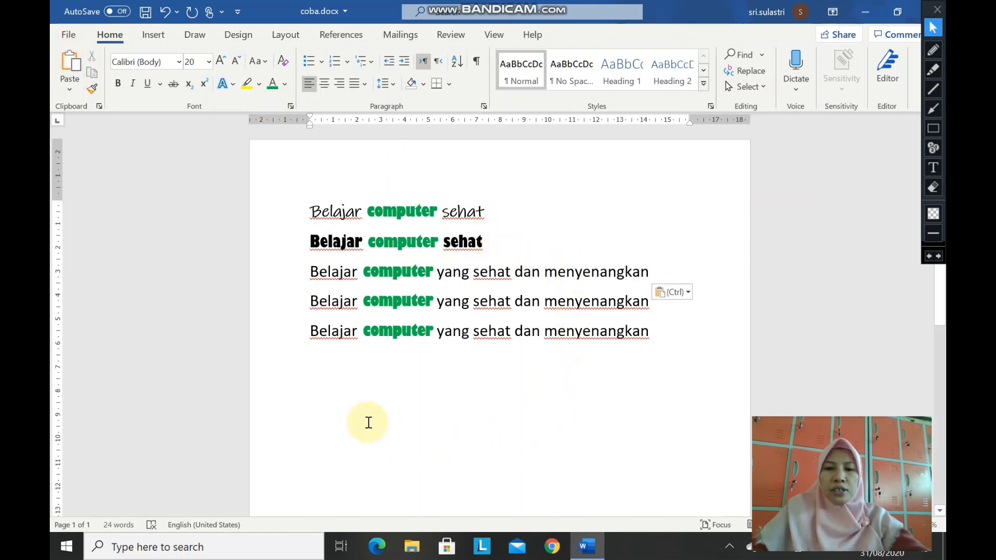
{"action": "left_click", "coordinate": [418, 407]}
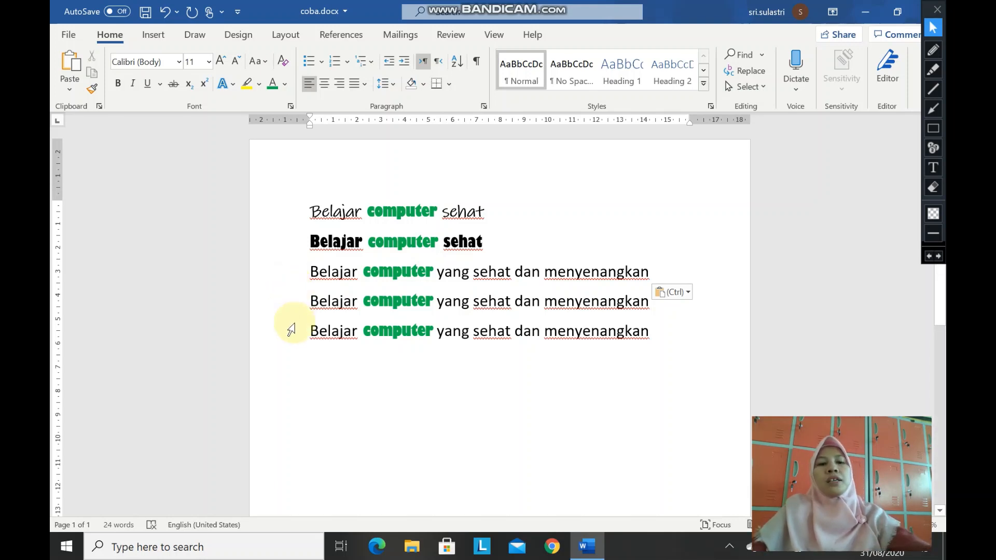
Change the font colour of the whole fifth line to red.
{"action": "left_click", "coordinate": [283, 332]}
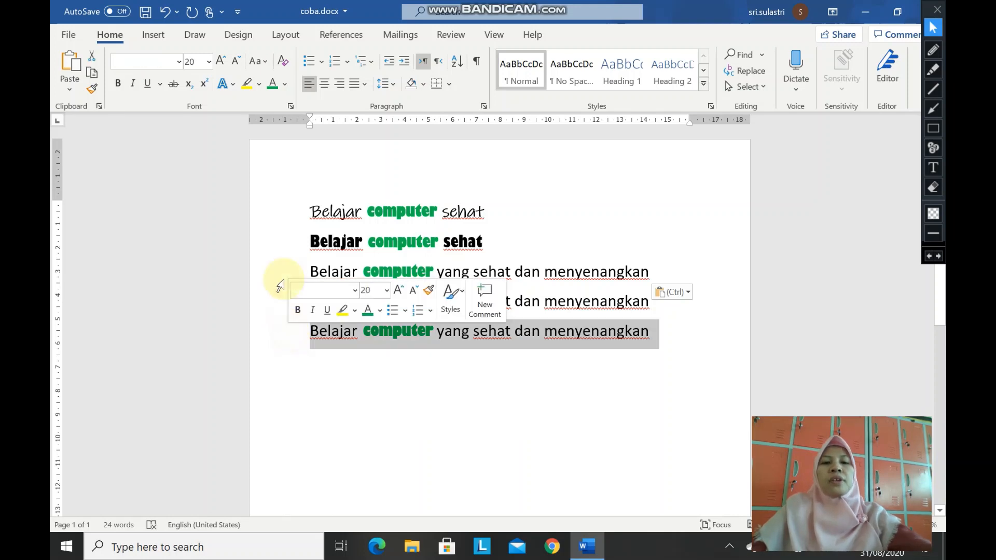
{"action": "left_click", "coordinate": [285, 84]}
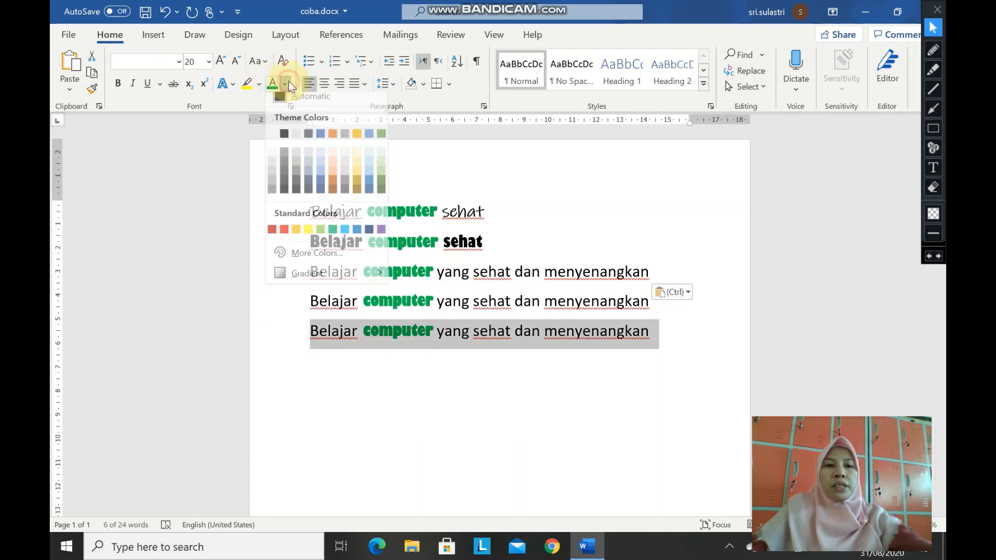
{"action": "left_click", "coordinate": [285, 237]}
{"action": "left_click", "coordinate": [395, 415]}
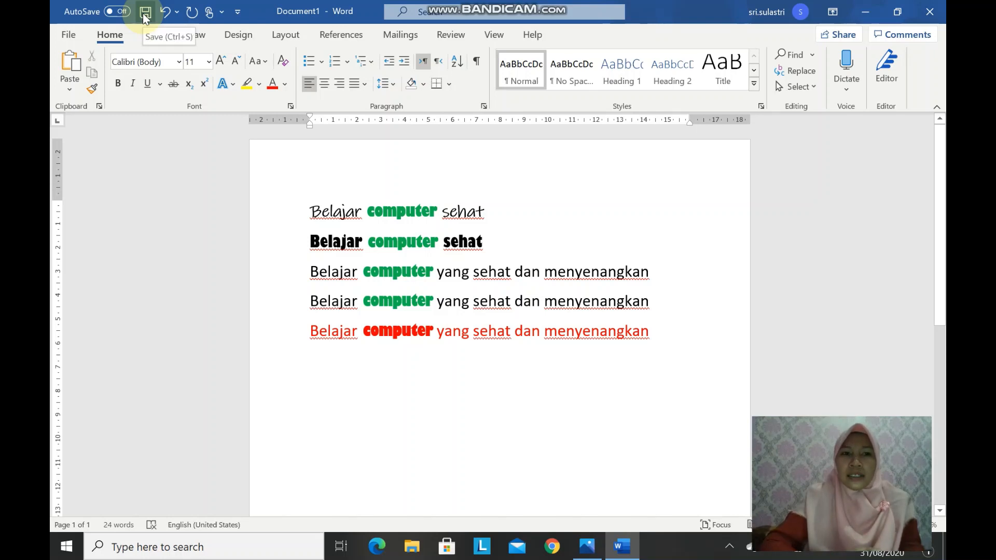
Begin saving the document and name the file latihan3.1 followed by the student's name and the class 4ibnu rusyd.
{"action": "left_click", "coordinate": [145, 13]}
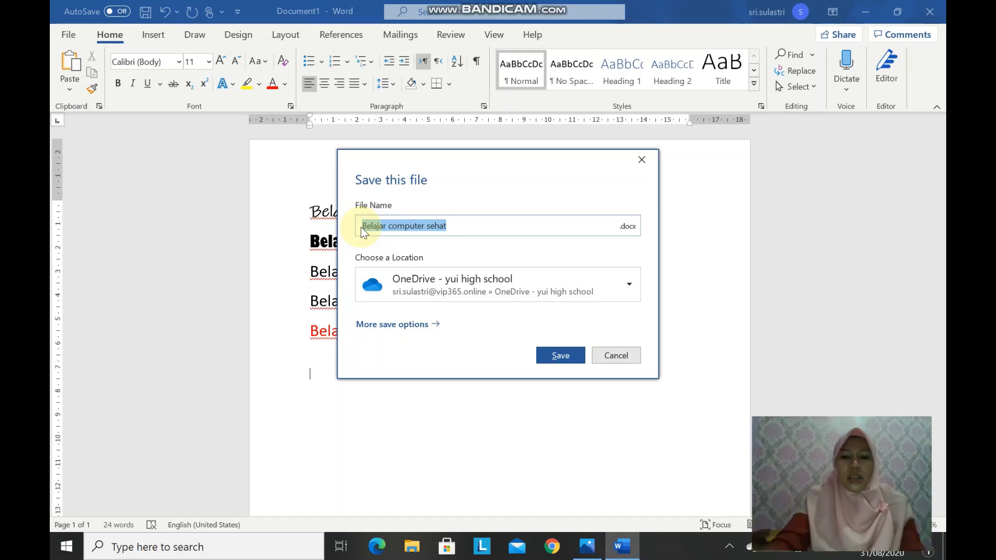
{"action": "type", "text": "la"}
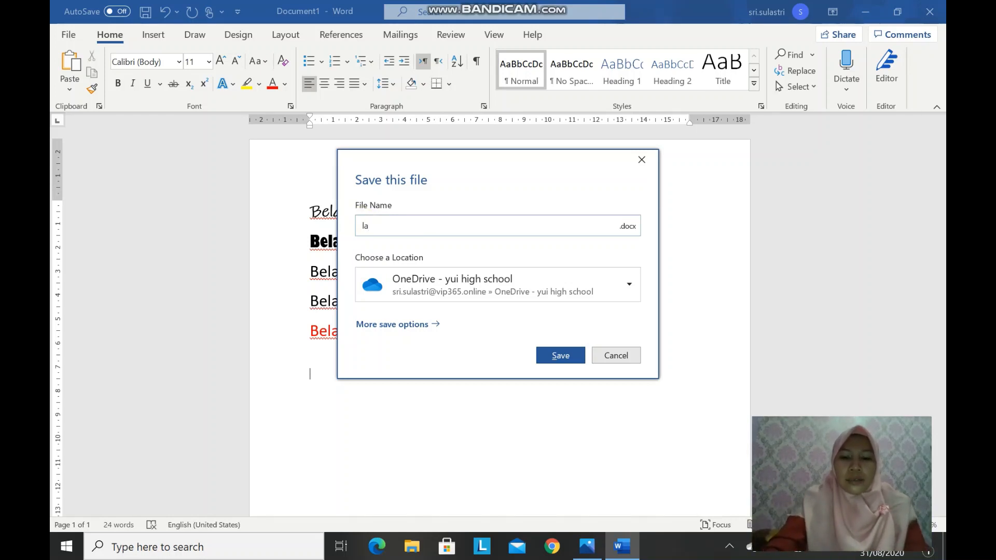
{"action": "type", "text": "tihan"}
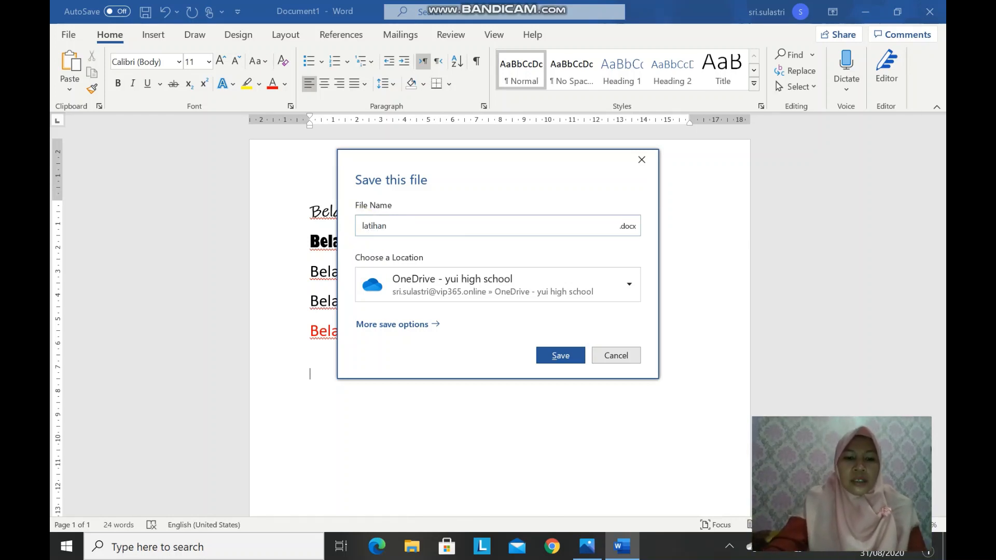
{"action": "type", "text": "3"}
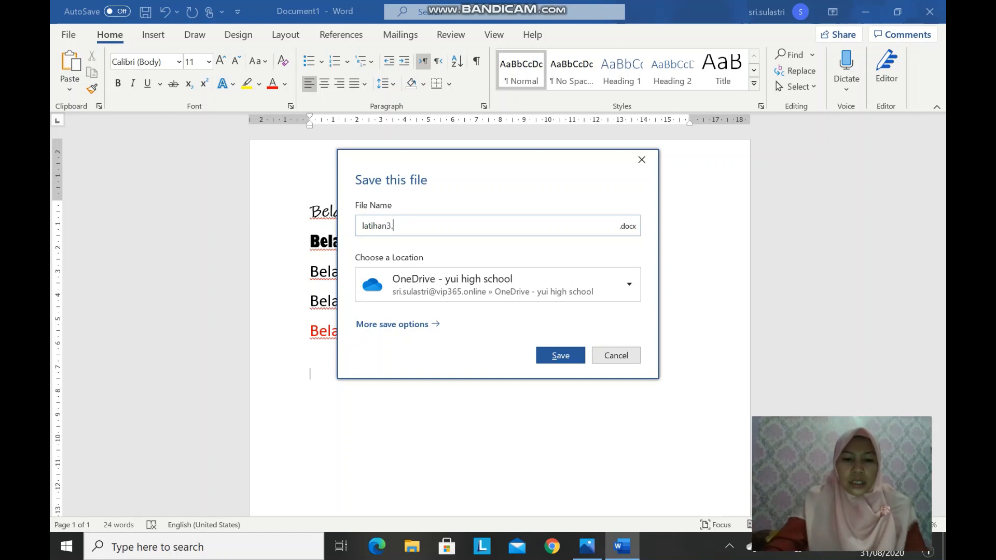
{"action": "type", "text": ".1"}
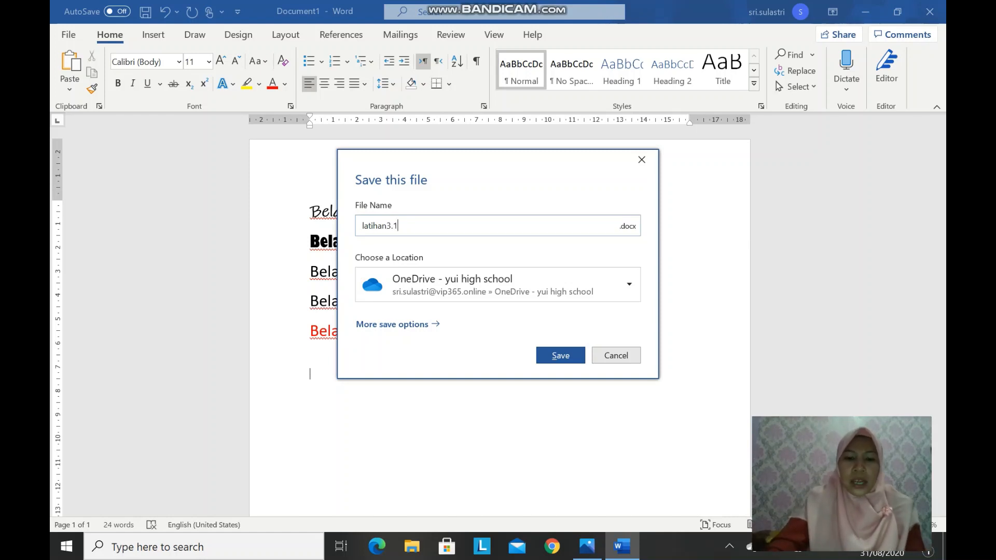
{"action": "type", "text": ","}
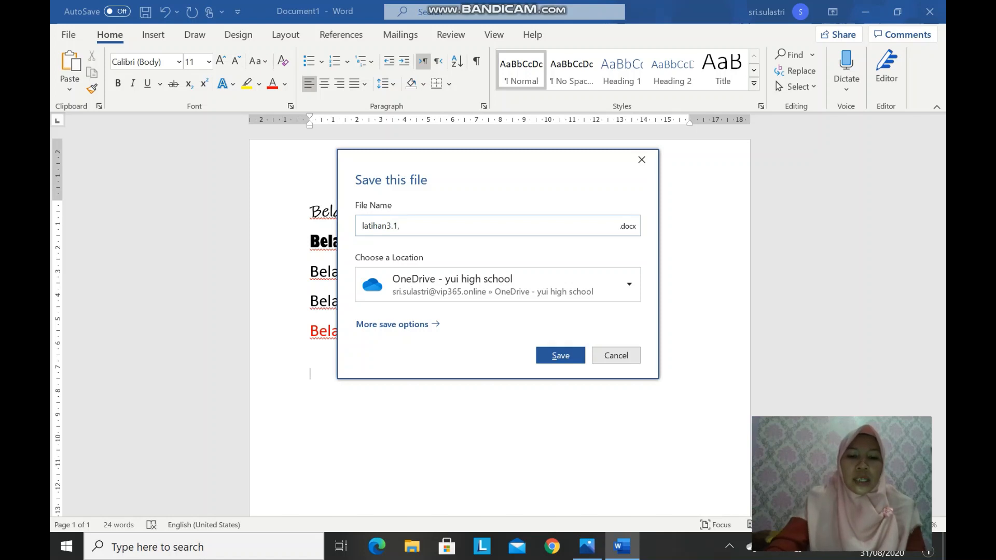
{"action": "type", "text": "ke"}
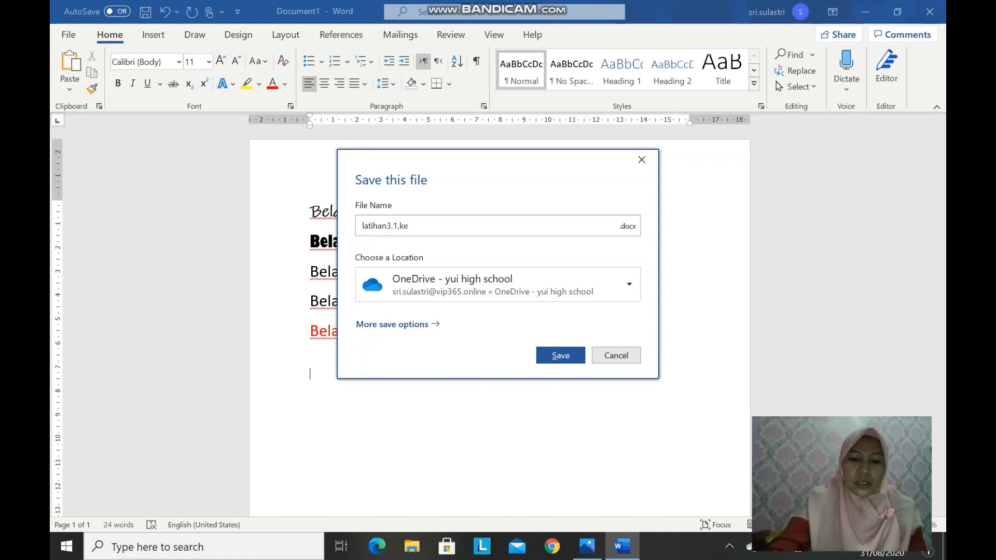
{"action": "type", "text": "yne"}
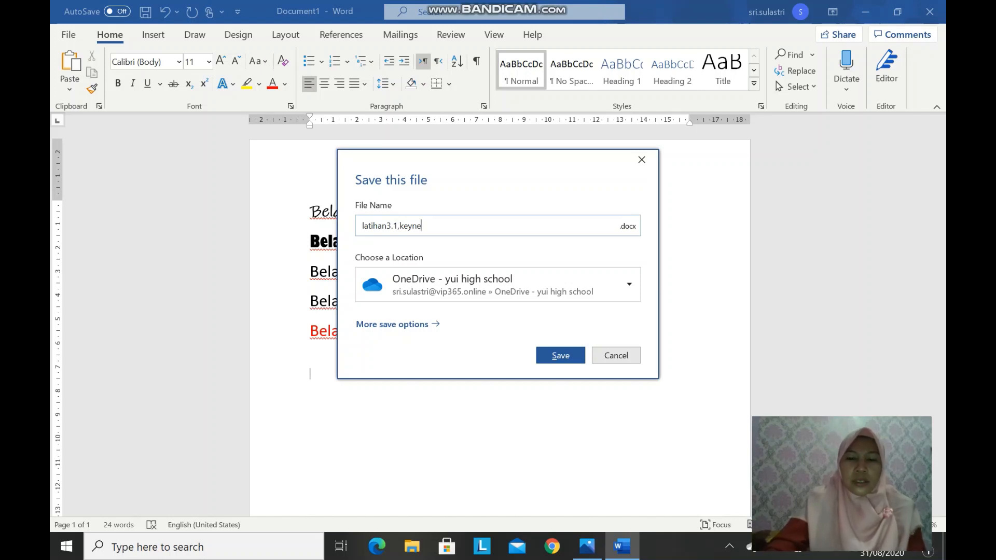
{"action": "type", "text": ".4"}
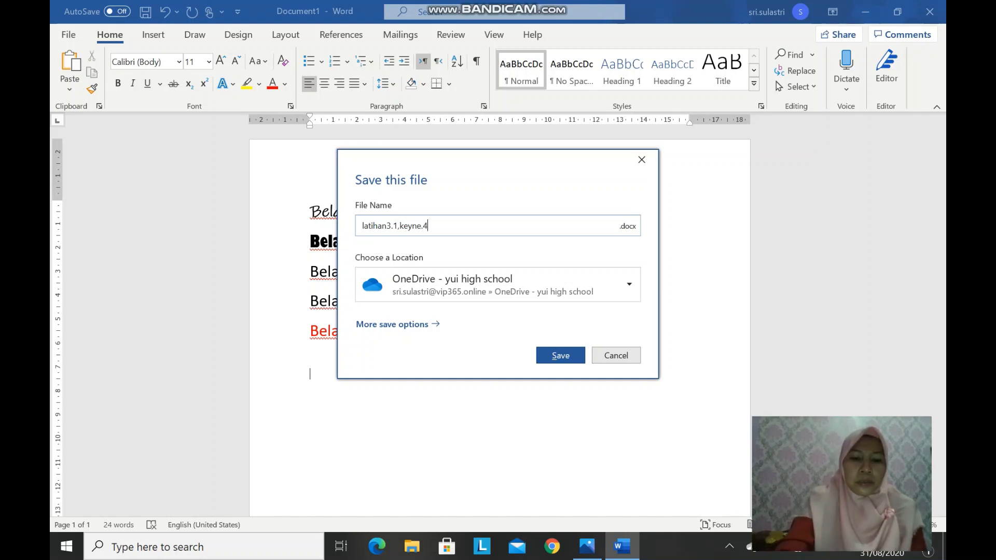
{"action": "type", "text": "ib"}
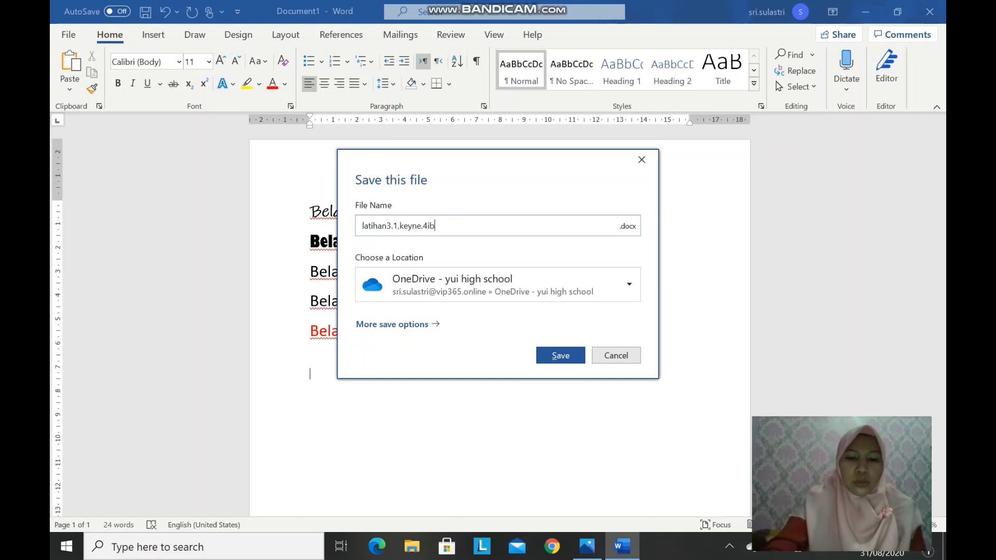
{"action": "type", "text": "nu rusyd"}
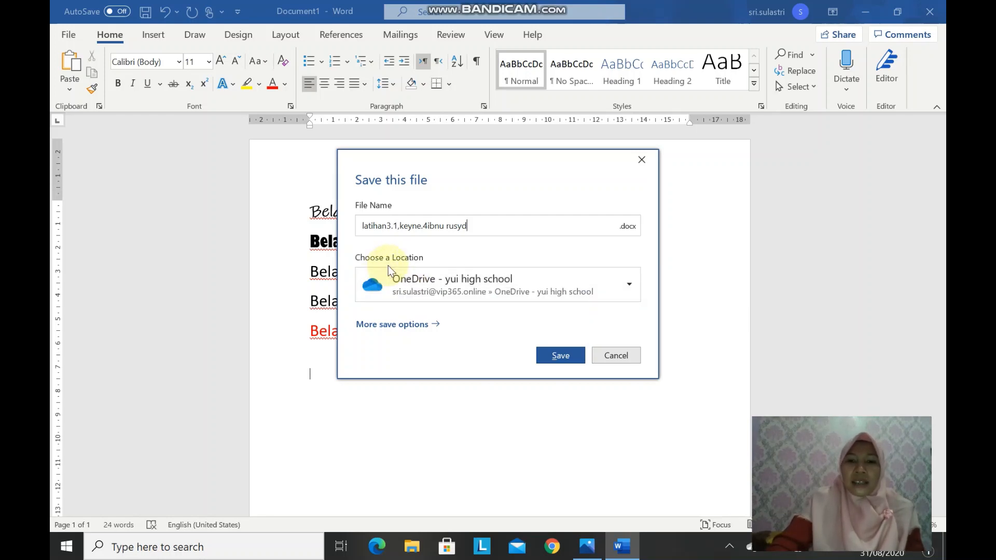
Set the save location to the Documents folder and save the file there.
{"action": "left_click", "coordinate": [633, 291]}
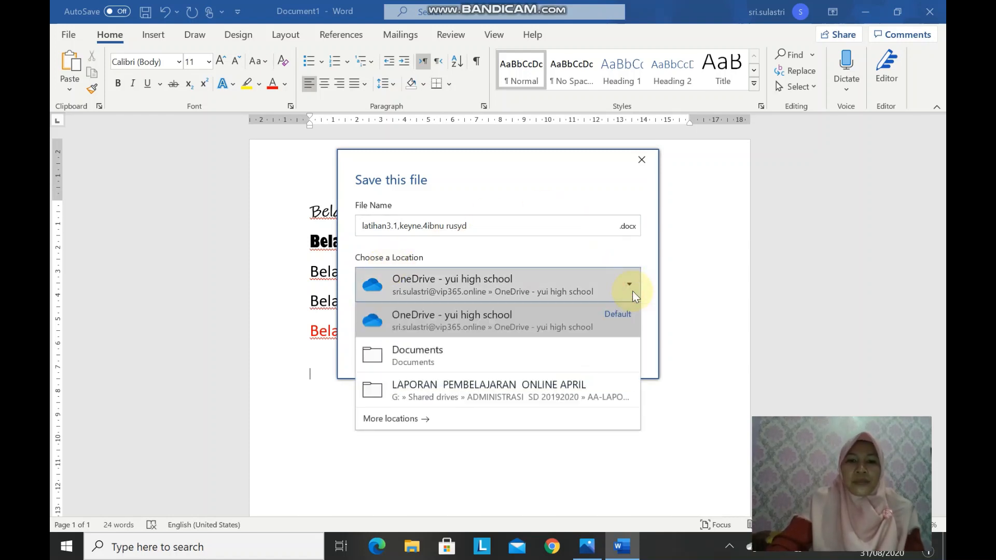
{"action": "left_click", "coordinate": [543, 354]}
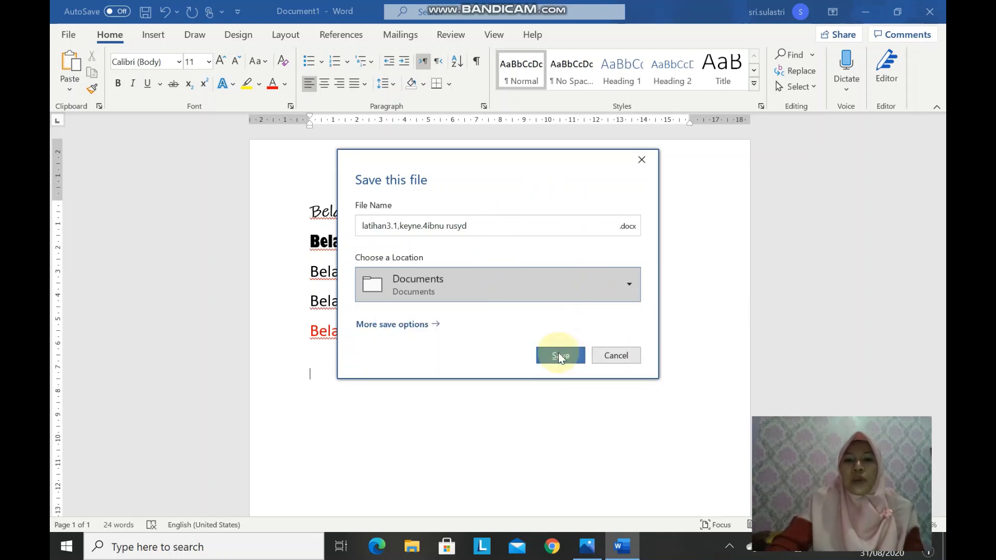
{"action": "left_click", "coordinate": [557, 357]}
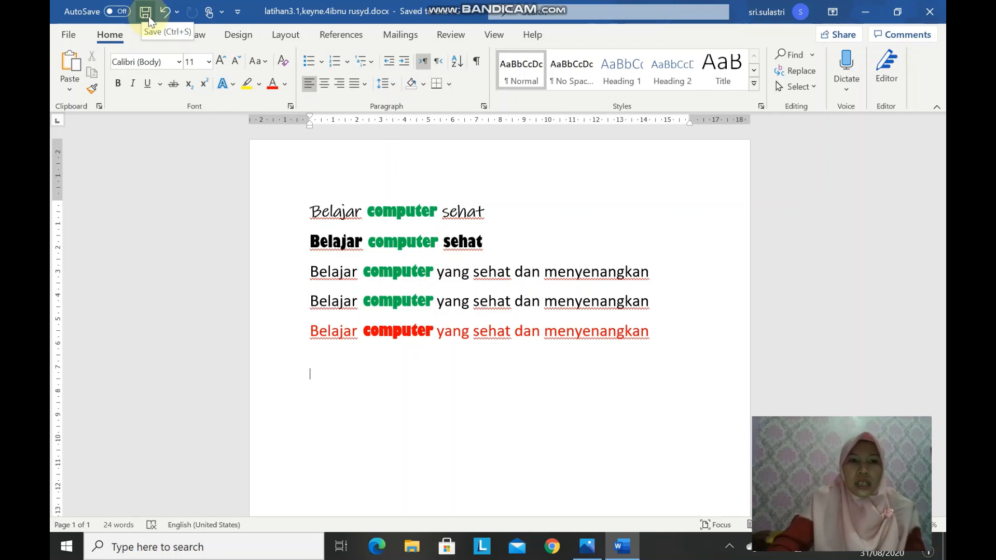
View the Save As page with its locations and file name, and return to the document.
{"action": "left_click", "coordinate": [76, 40]}
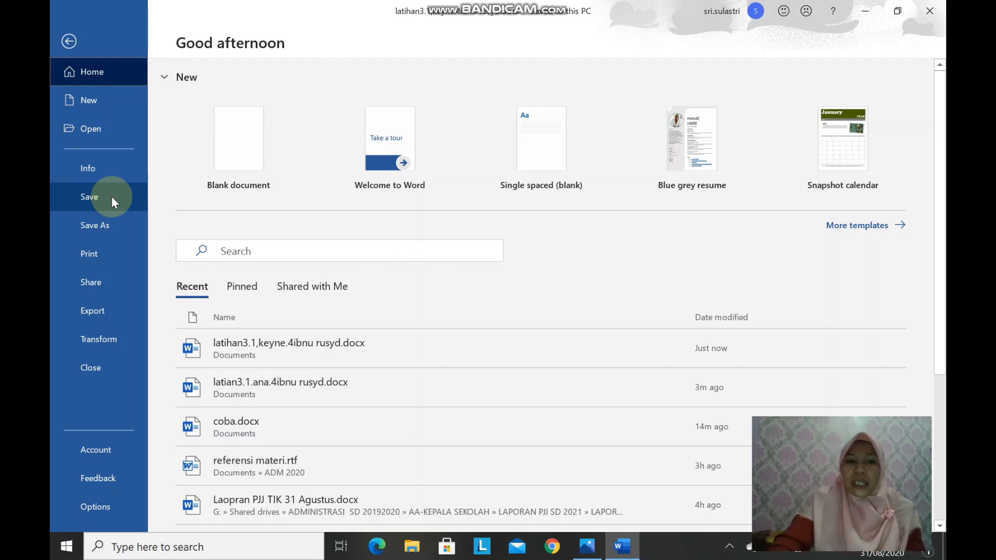
{"action": "left_click", "coordinate": [114, 231]}
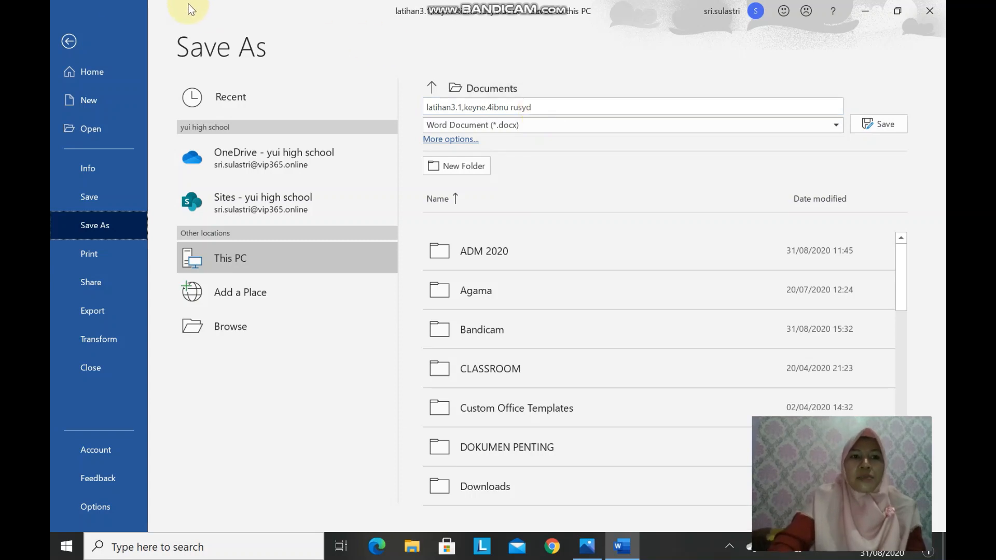
{"action": "left_click", "coordinate": [69, 42]}
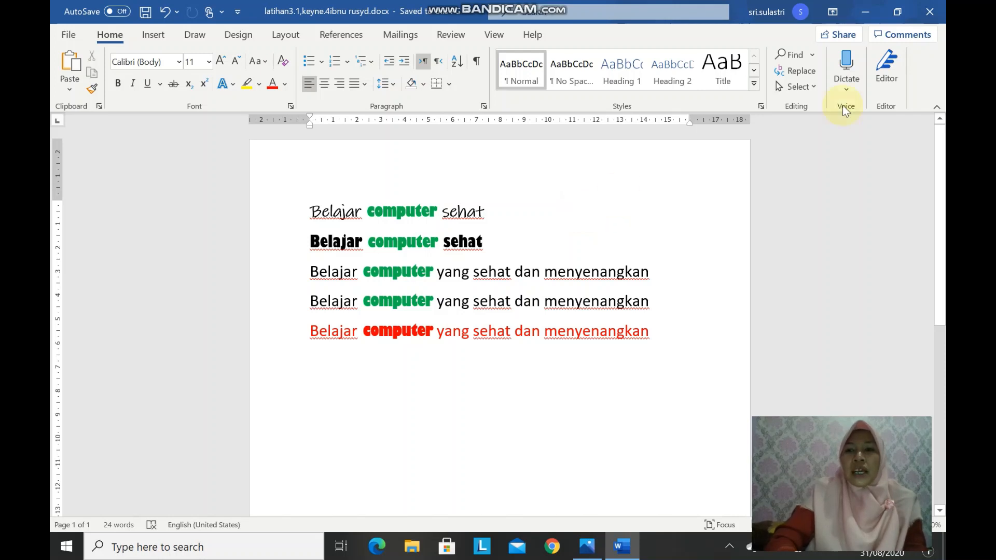
Close the saved document together with Word and start Word again.
{"action": "left_click", "coordinate": [939, 16]}
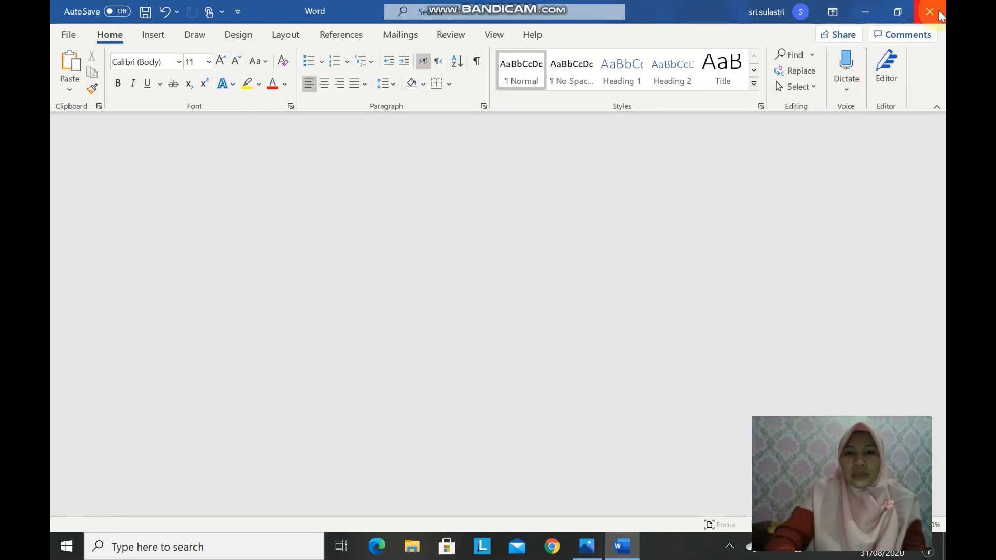
{"action": "left_click", "coordinate": [939, 15]}
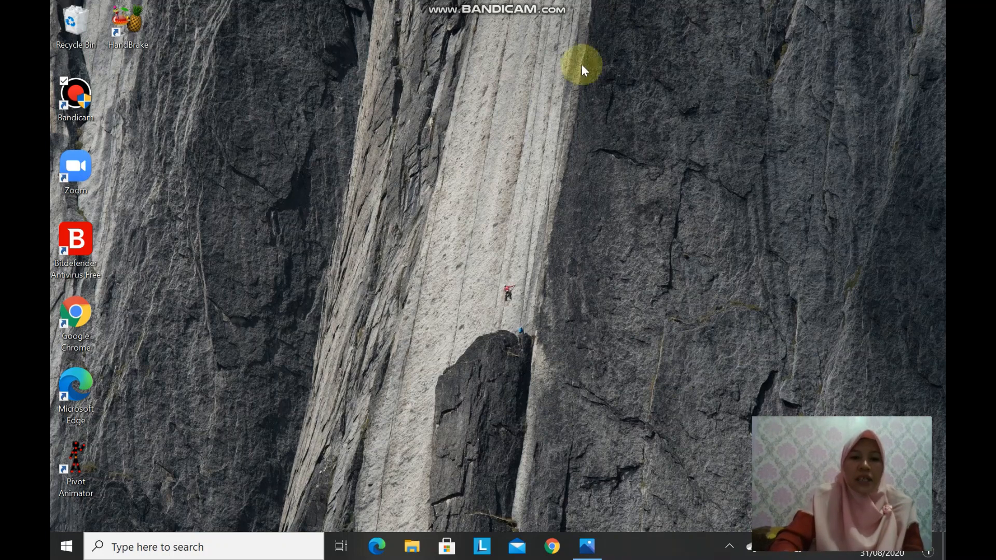
{"action": "left_click", "coordinate": [66, 548]}
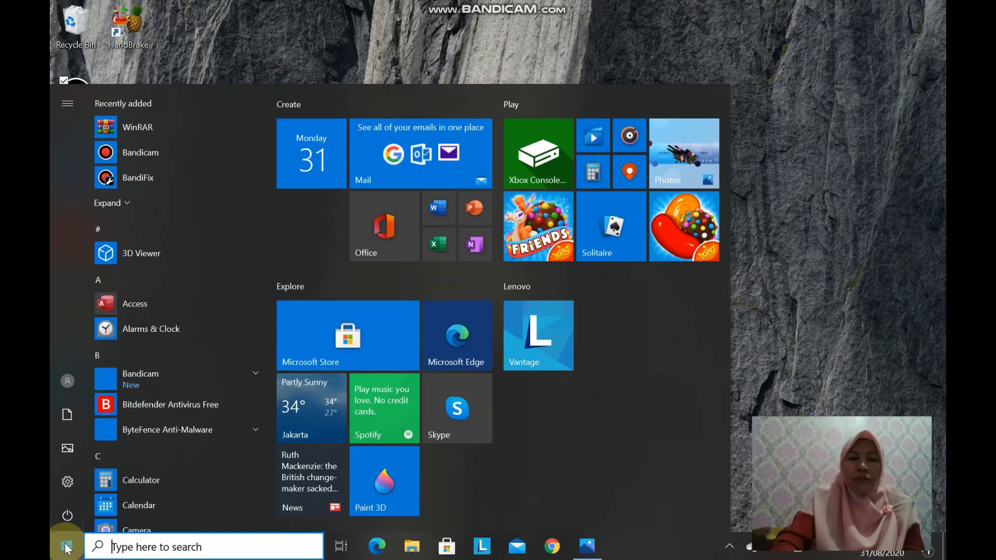
{"action": "left_click", "coordinate": [438, 209]}
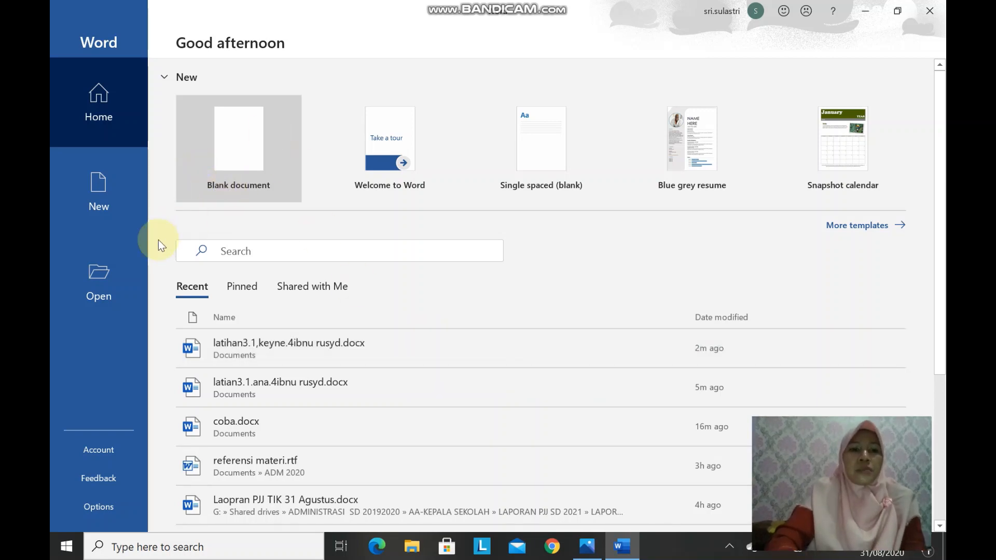
Browse to the Documents folder and open the saved latihan3.1 exercise file.
{"action": "left_click", "coordinate": [107, 283]}
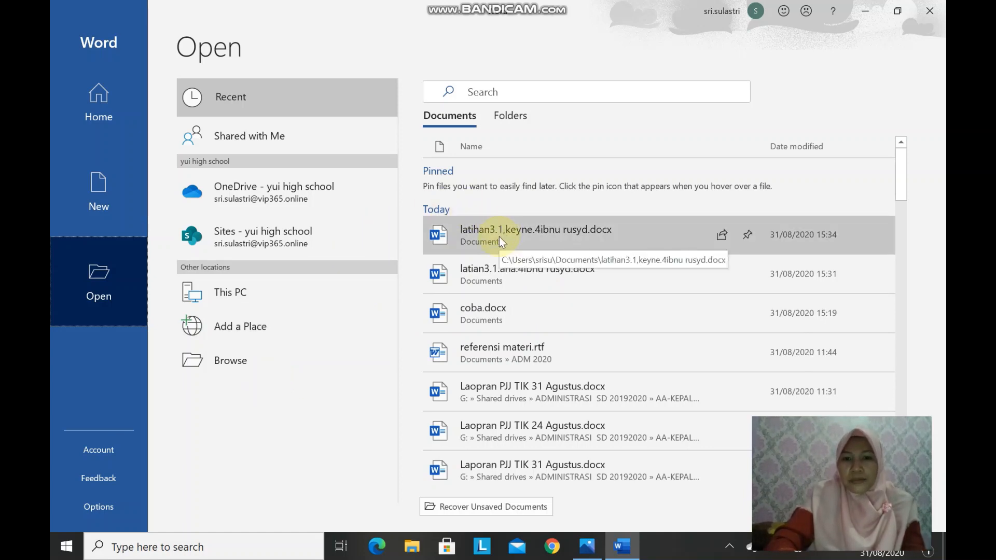
{"action": "left_click", "coordinate": [244, 369]}
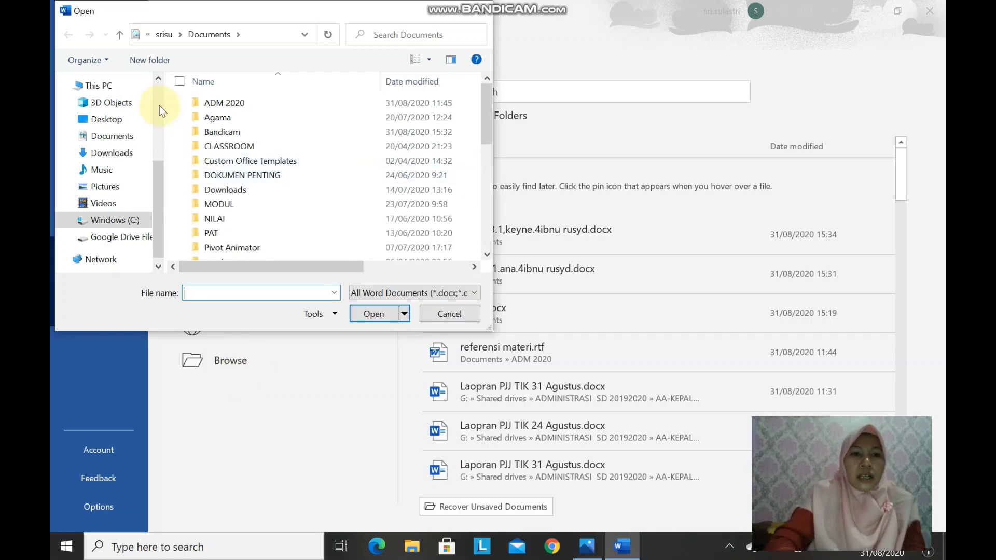
{"action": "left_click", "coordinate": [129, 140]}
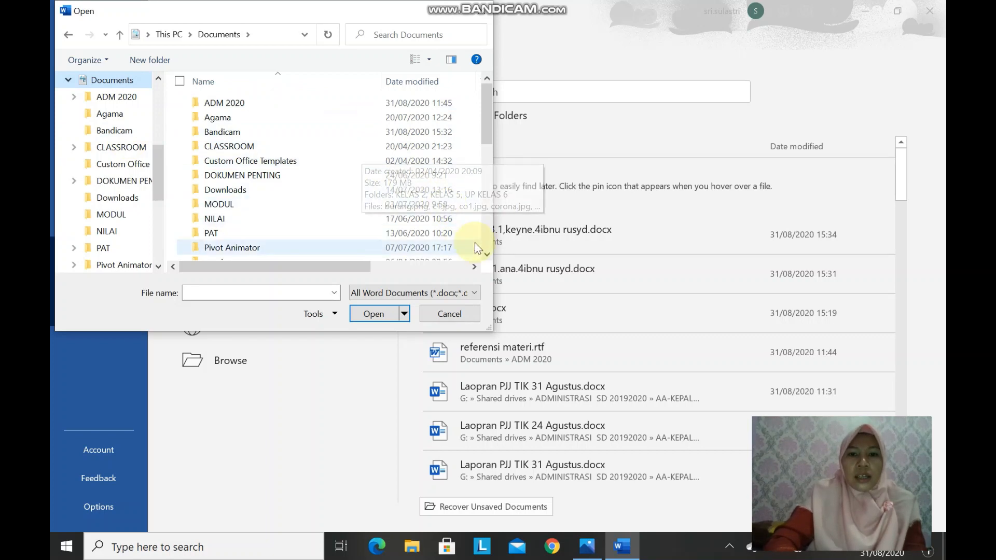
{"action": "left_click", "coordinate": [489, 255]}
{"action": "left_click_drag", "start_coordinate": [489, 256], "coordinate": [489, 255]}
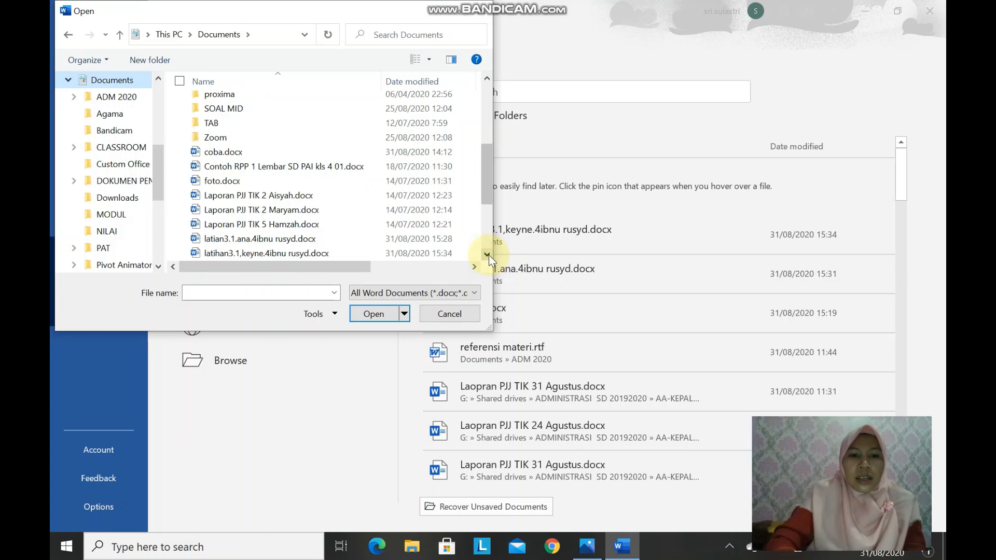
{"action": "left_click", "coordinate": [347, 254]}
{"action": "left_click", "coordinate": [379, 314]}
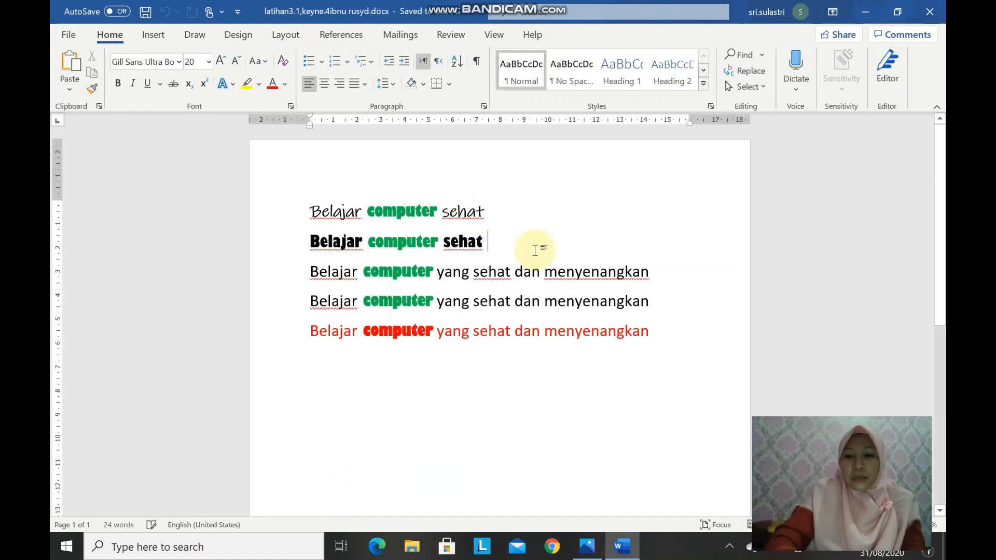
{"action": "left_click", "coordinate": [535, 250]}
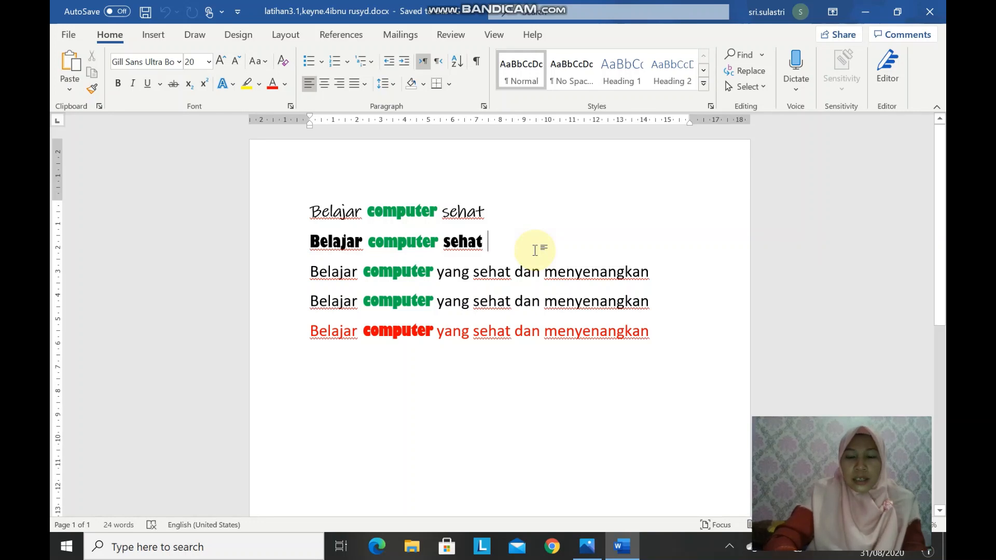
Open the latihan3.1 exercise file again from the recent files list and close Word.
{"action": "left_click", "coordinate": [69, 36]}
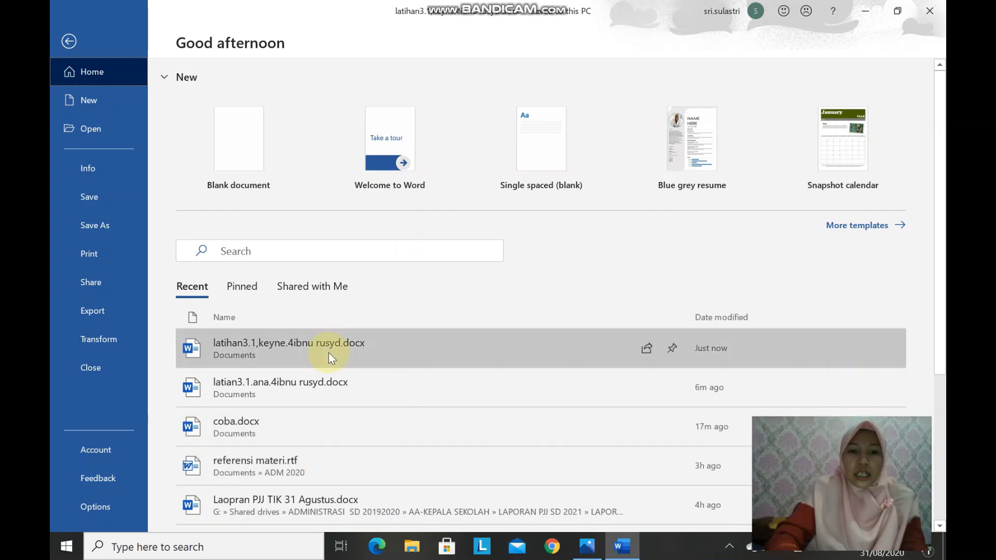
{"action": "left_click", "coordinate": [328, 352]}
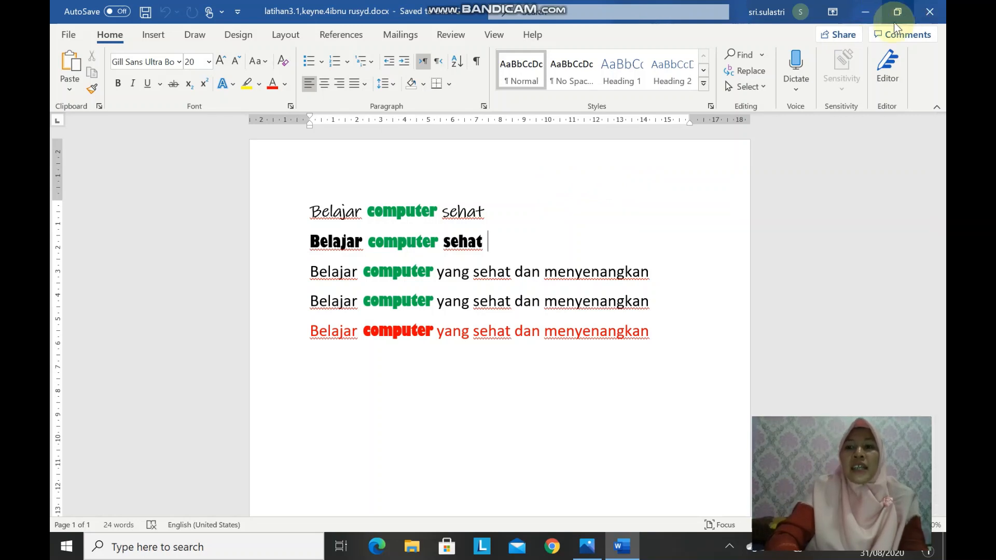
{"action": "left_click", "coordinate": [934, 17]}
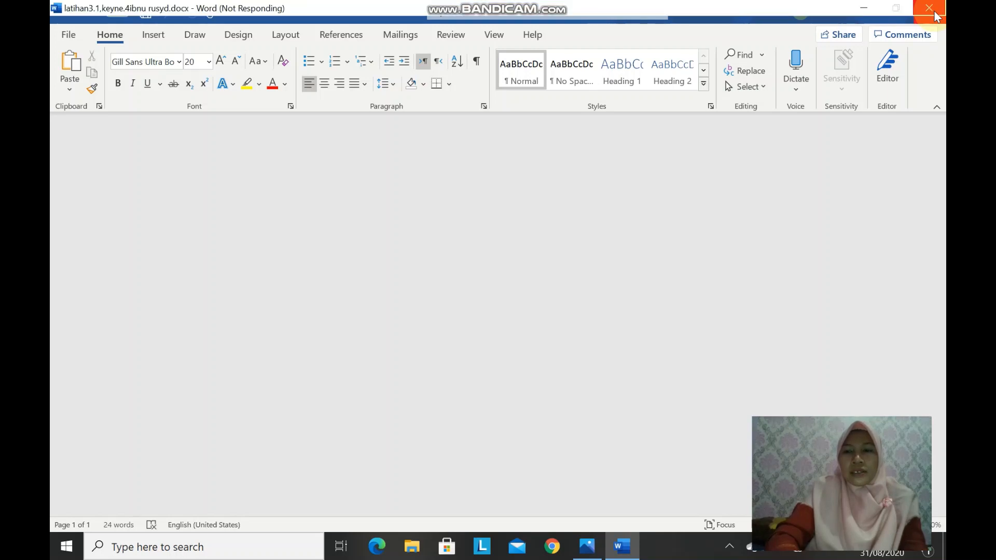
{"action": "left_click", "coordinate": [933, 11]}
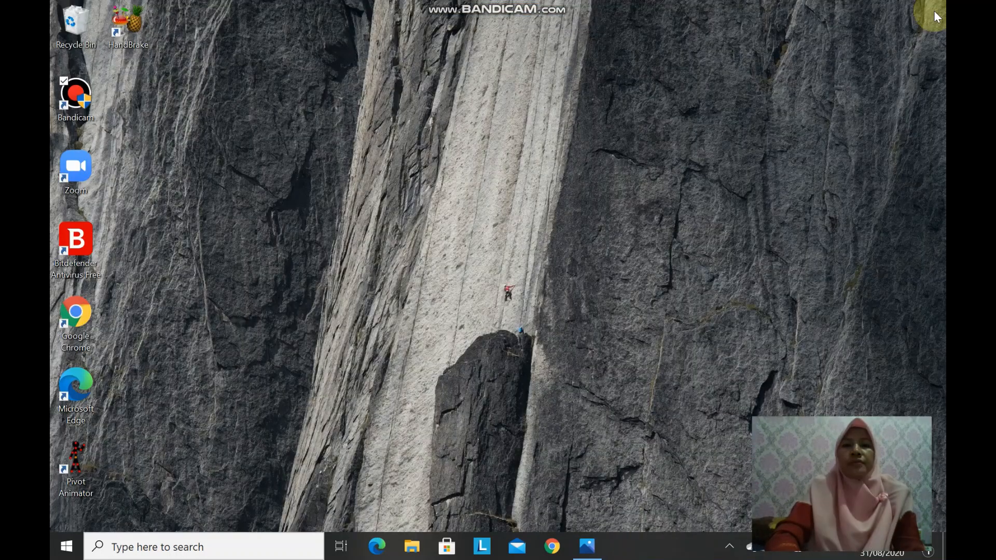